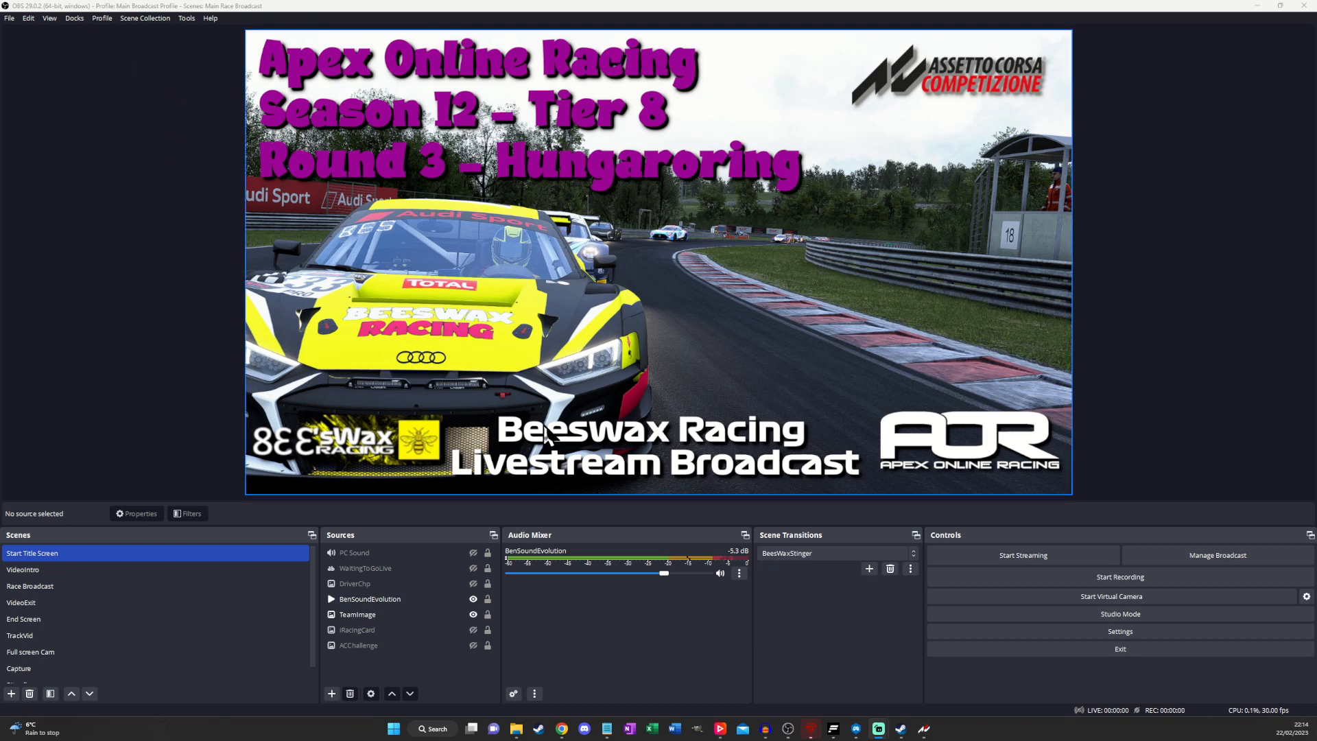
Step: Create a new scene collection named "Stewards Enquiries"
click(165, 21)
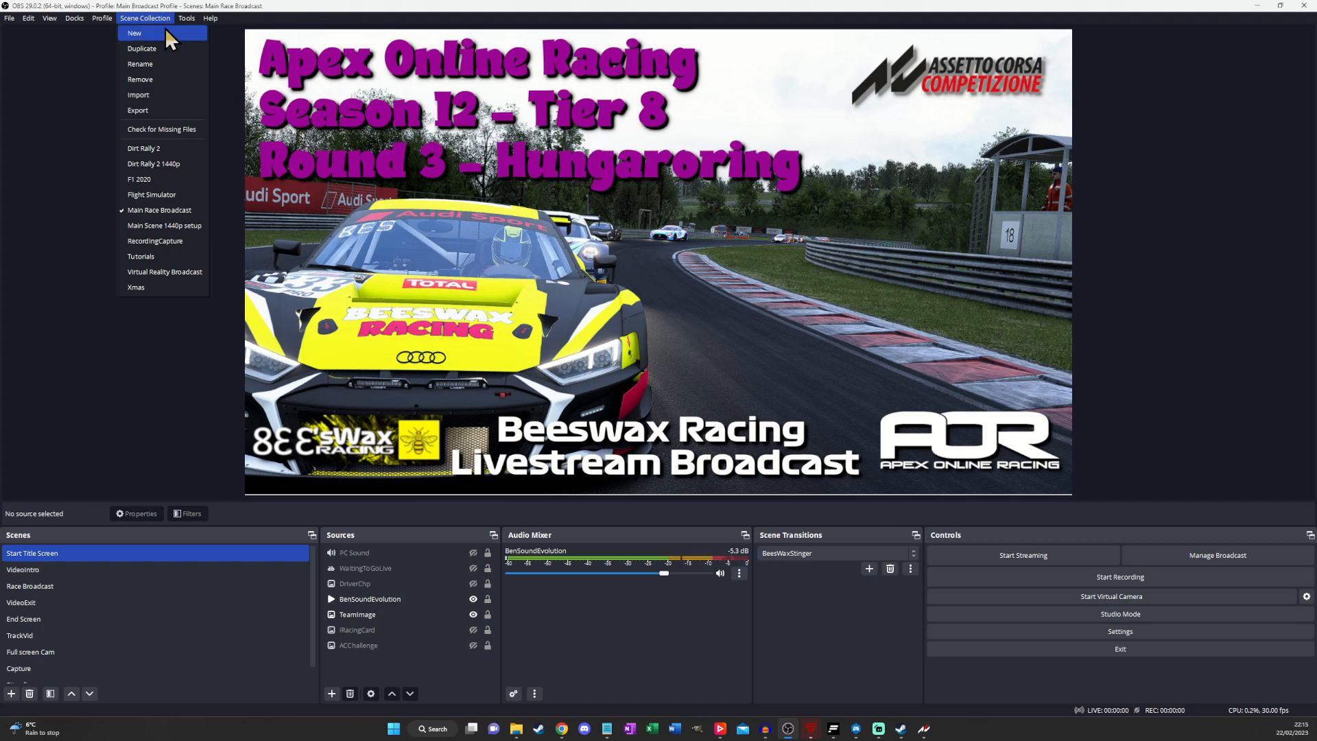
click(165, 29)
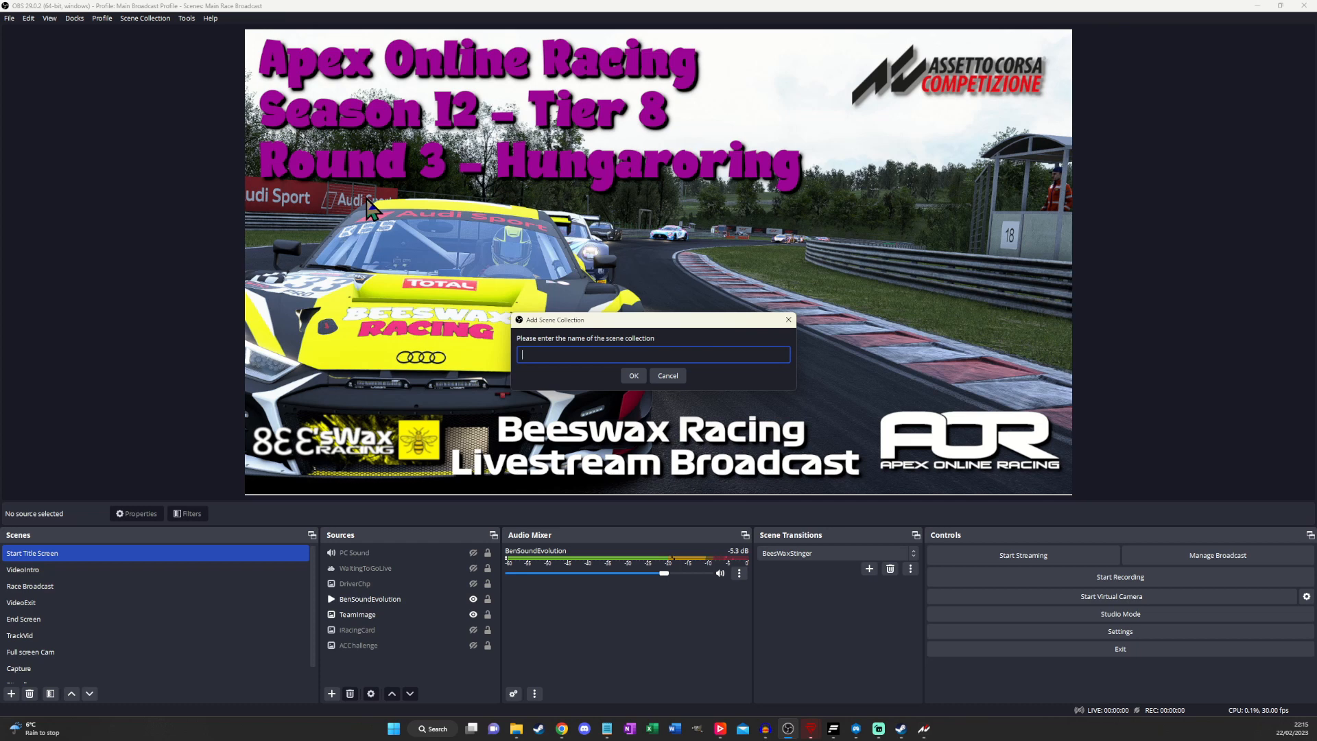
text(Stewards Enquries)
key(Return)
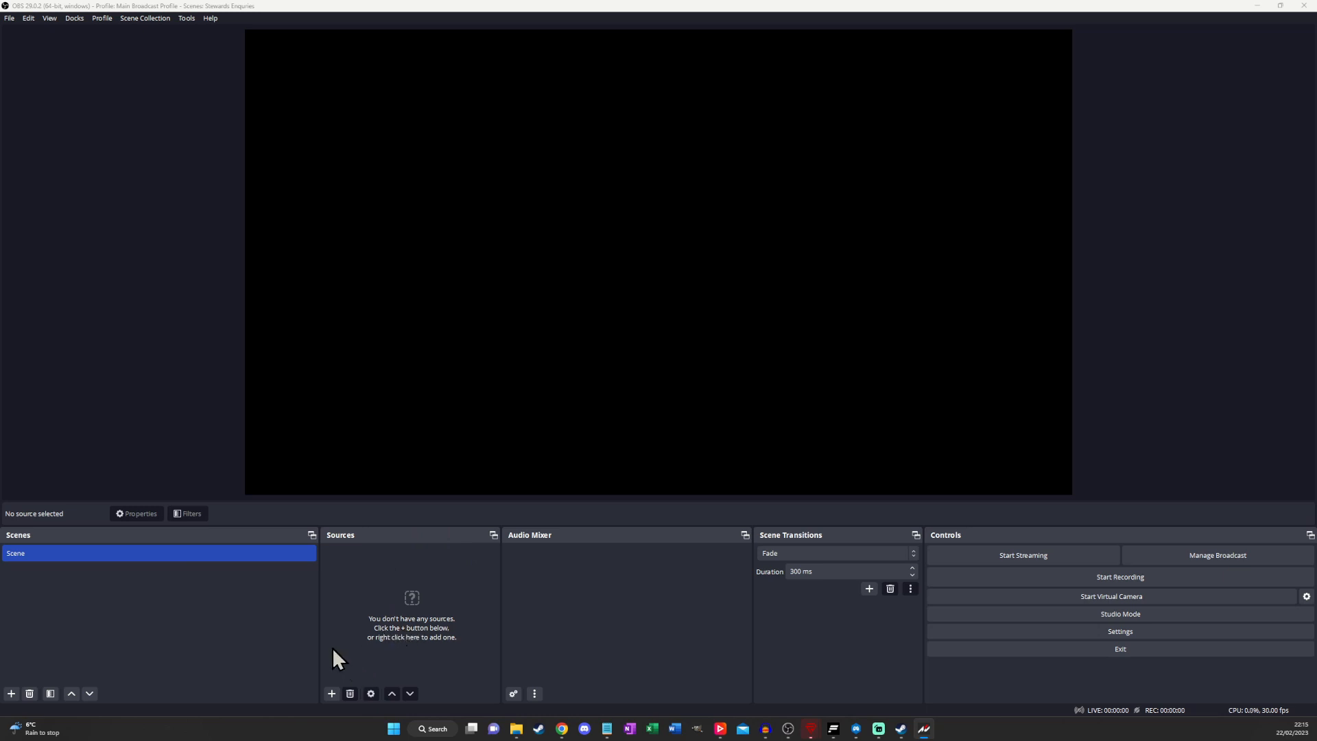
Step: Add a new Game Capture source named "ACC Capture" to the scene
click(332, 694)
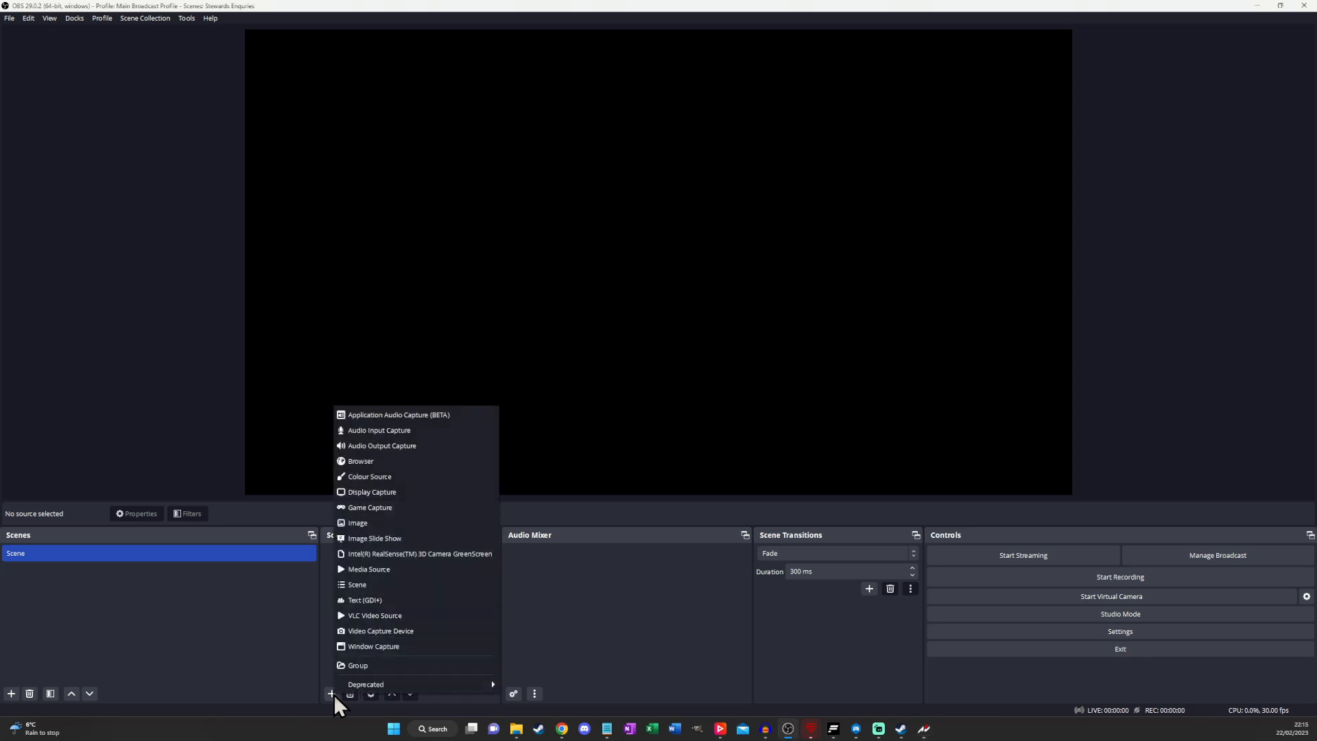
click(382, 507)
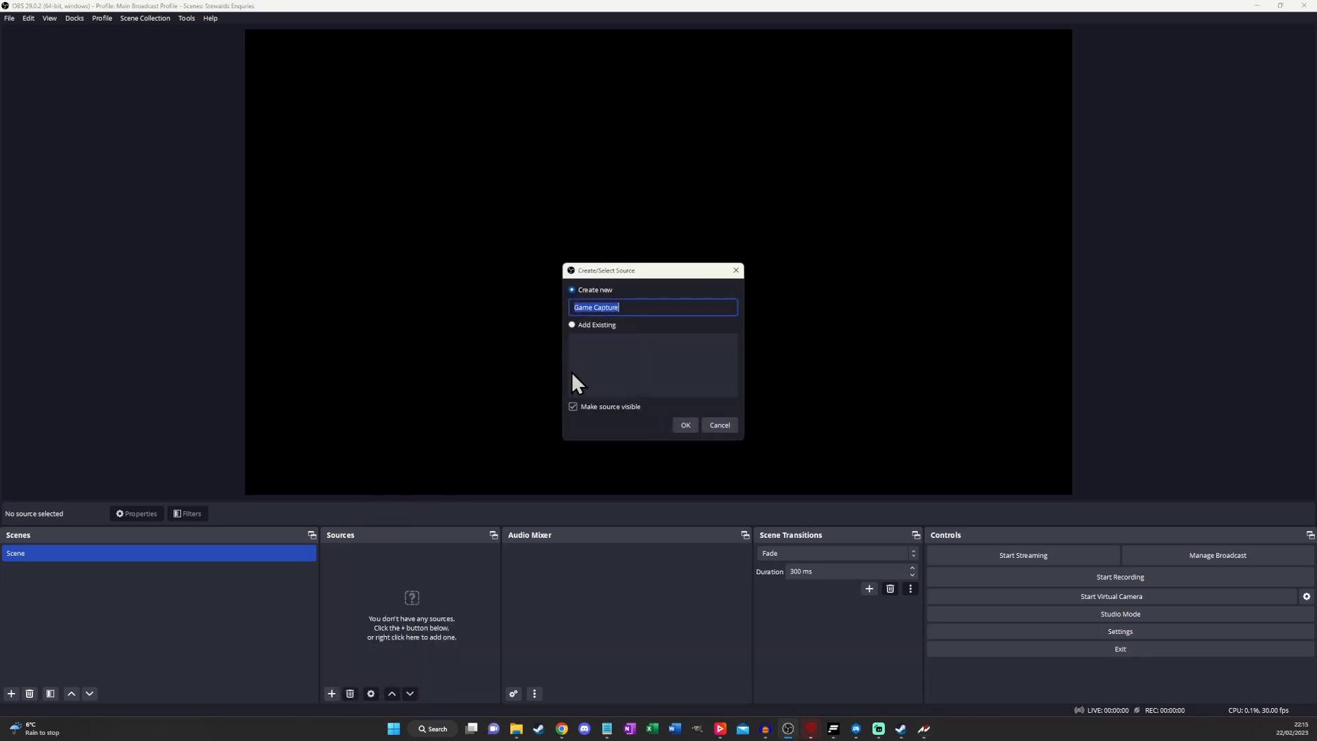
text(ACC CApture)
key(Left)
key(Left)
key(Left)
key(Left)
key(Left)
key(BackSpace)
text(a)
click(679, 423)
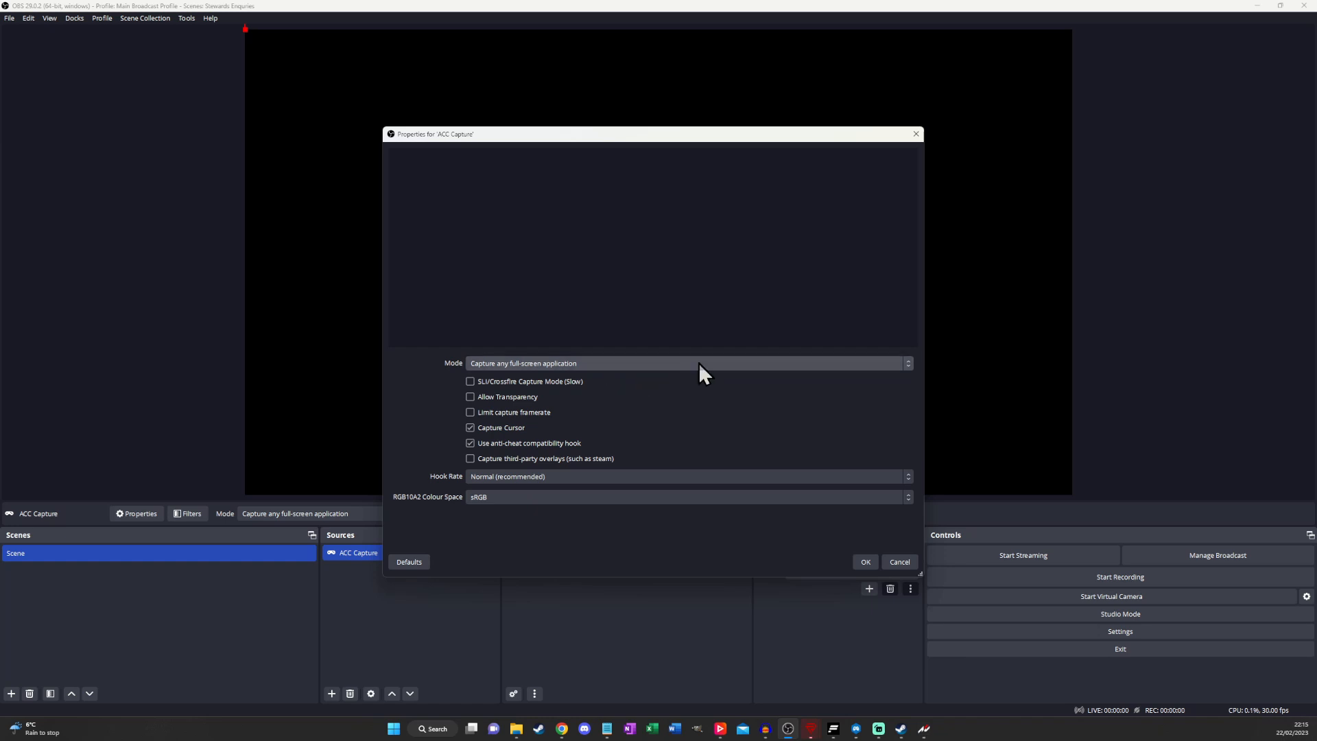
Step: Set the ACC Capture source to capture a specific window, choosing [AC2-Win64-Shipping.exe]: AC2
click(807, 363)
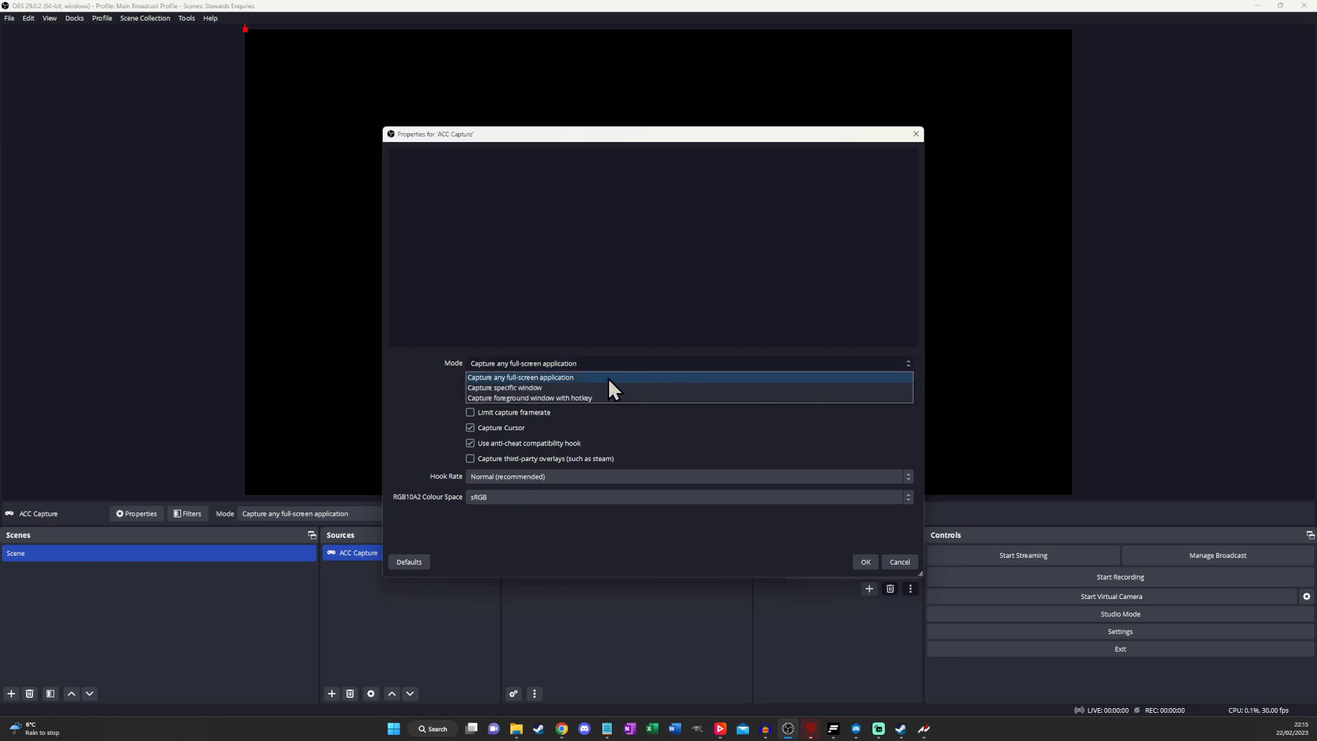
click(560, 388)
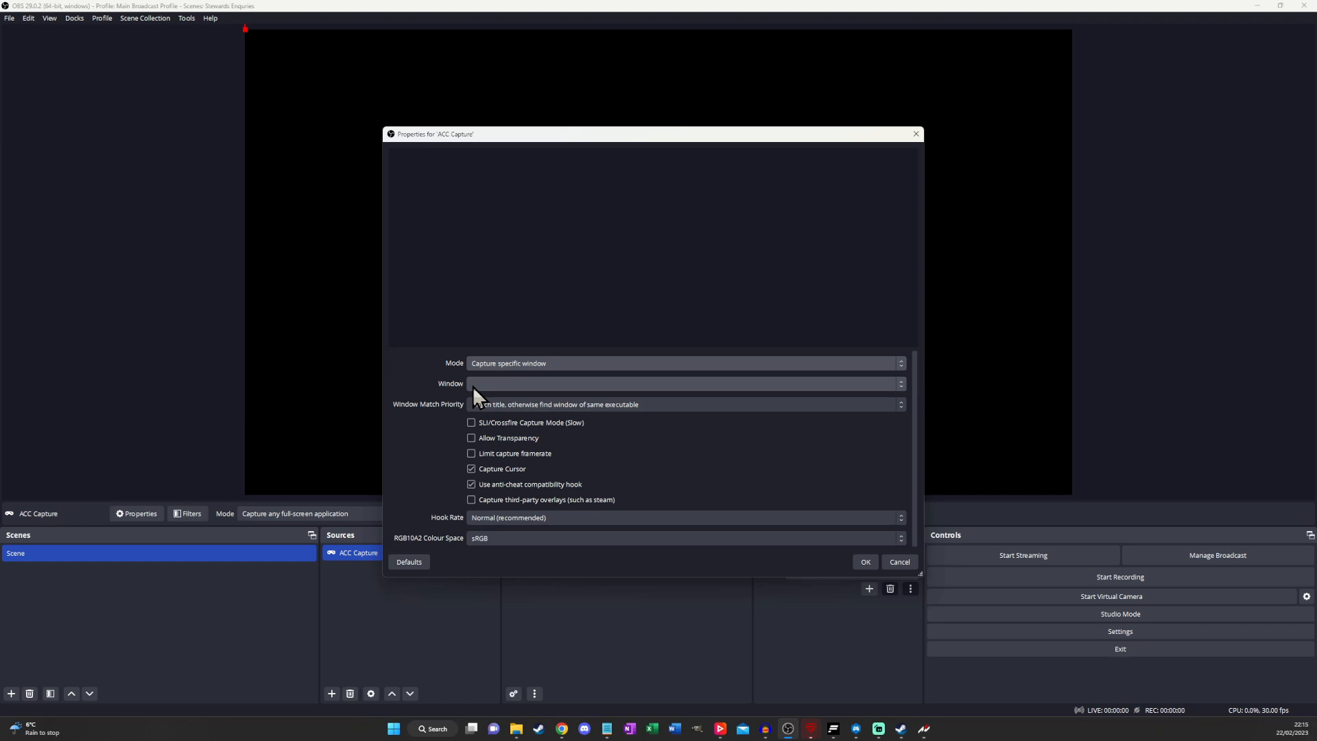
click(821, 382)
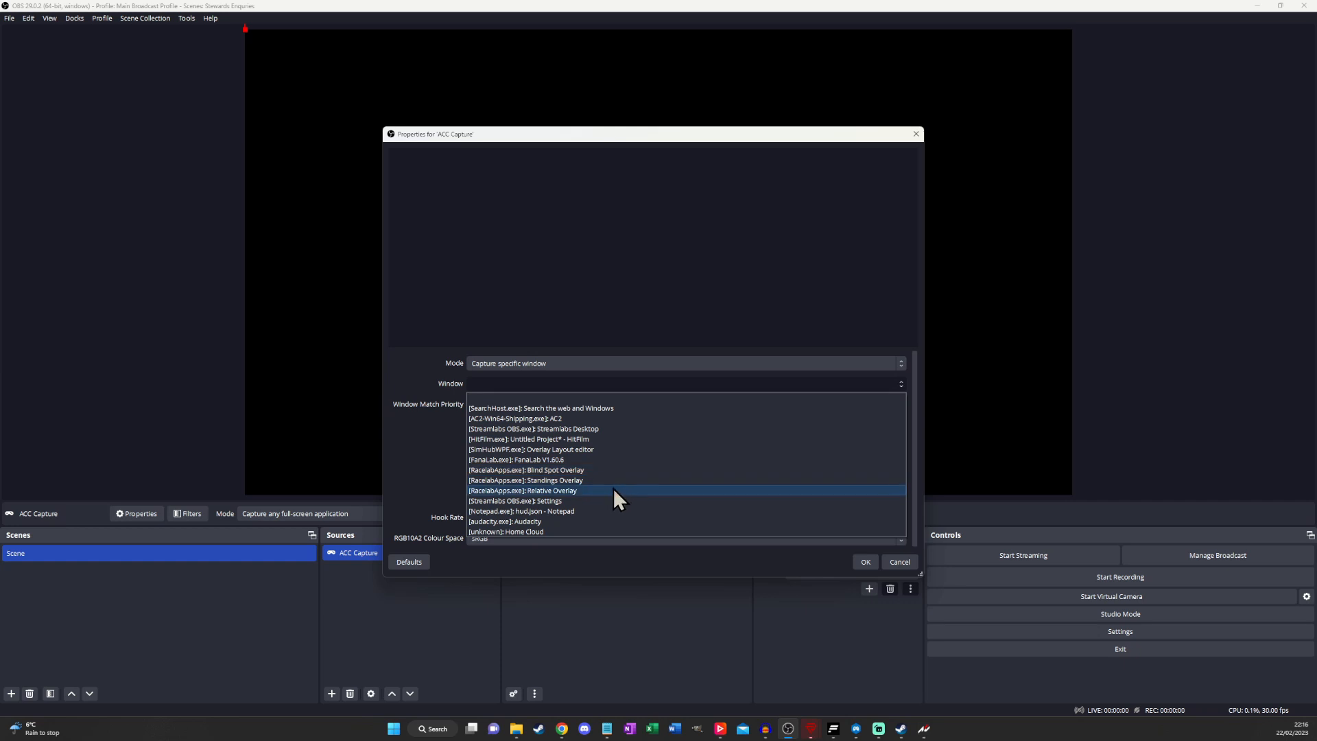
click(601, 419)
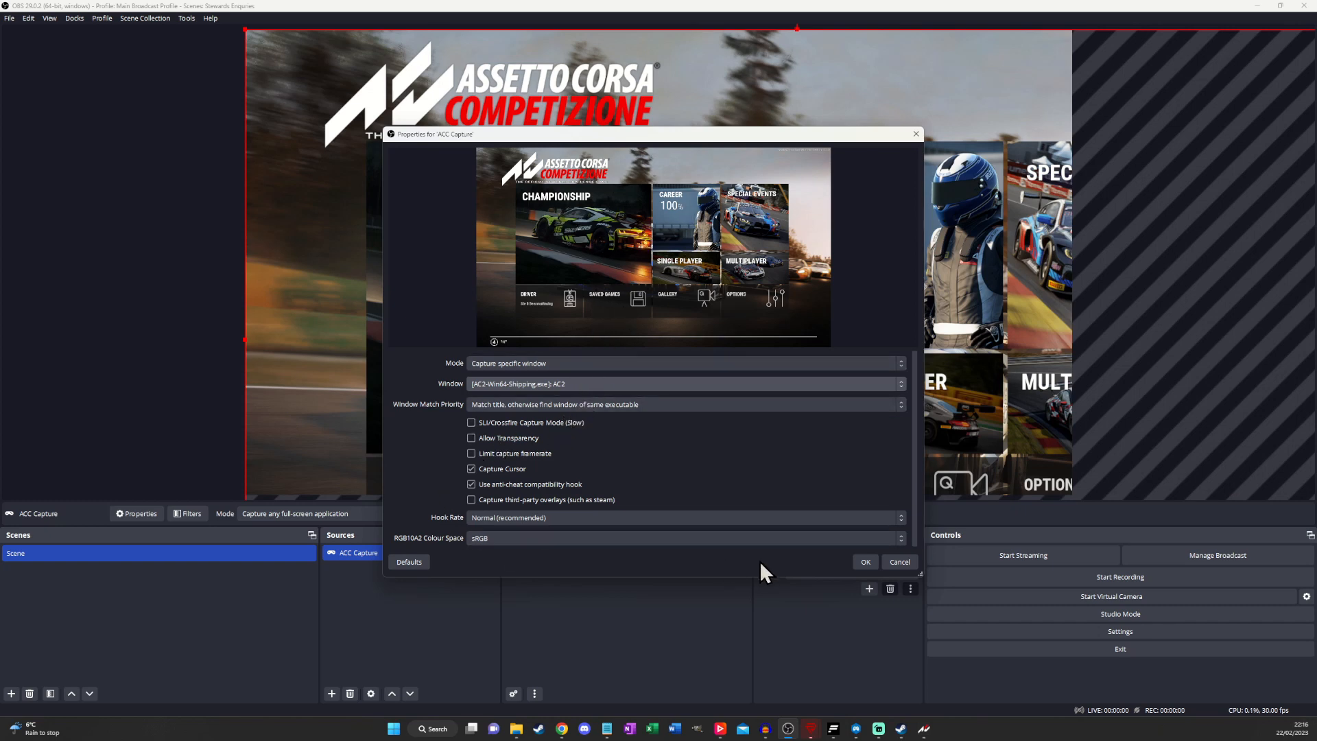
click(858, 564)
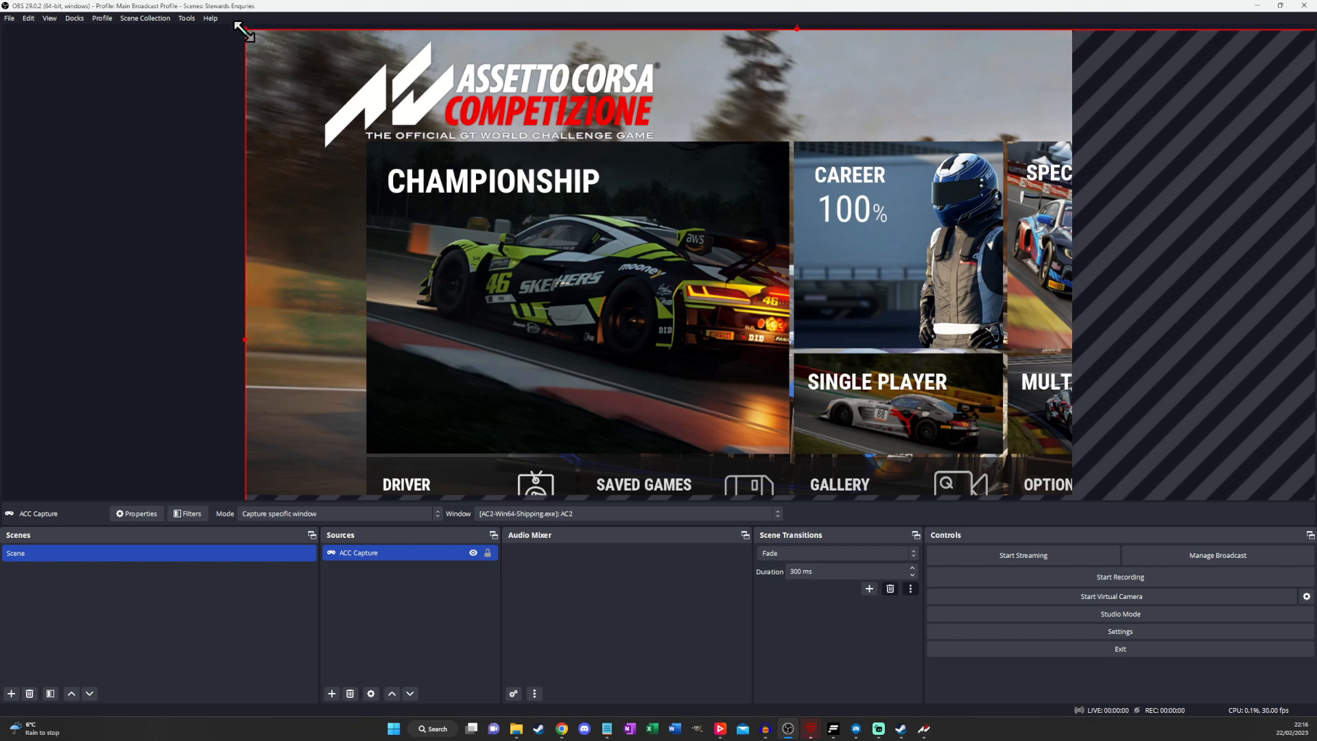
Step: Scale and reposition the ACC Capture source so the game image fills the whole canvas
drag(244, 31, 635, 298)
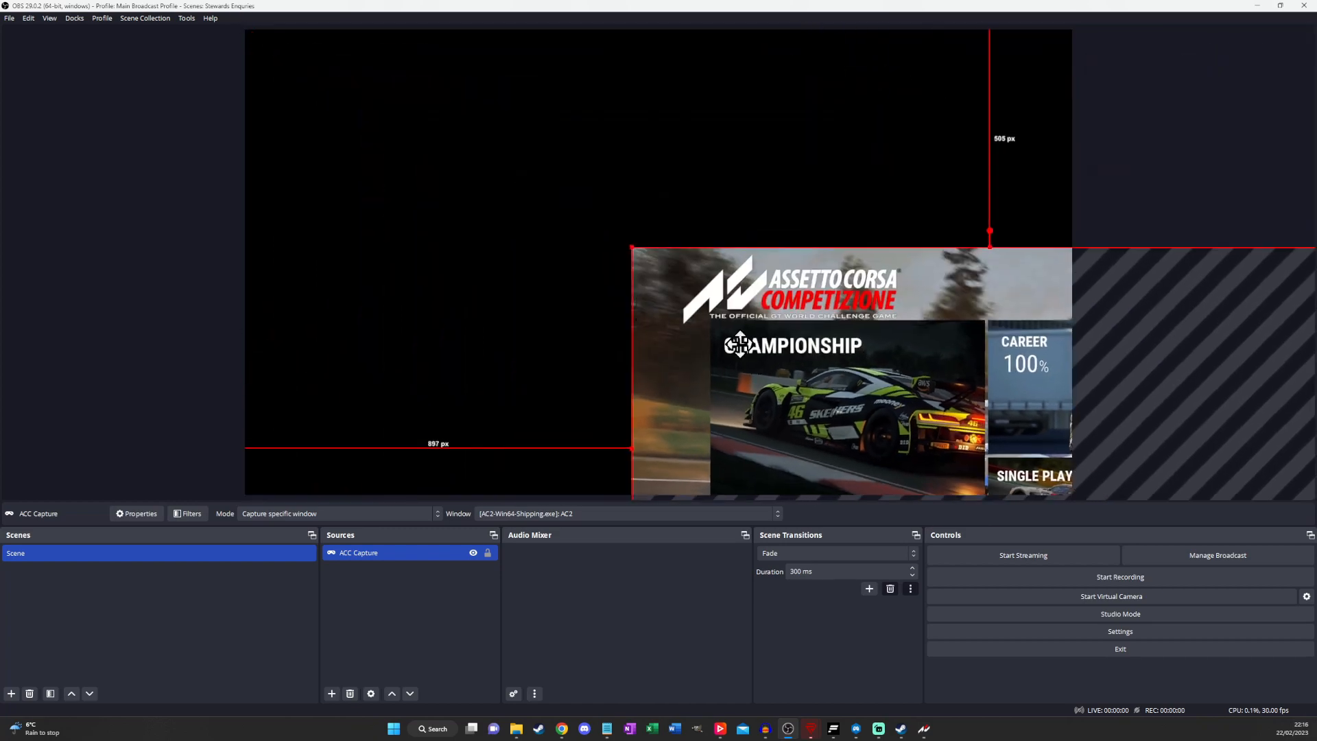
drag(741, 344, 364, 133)
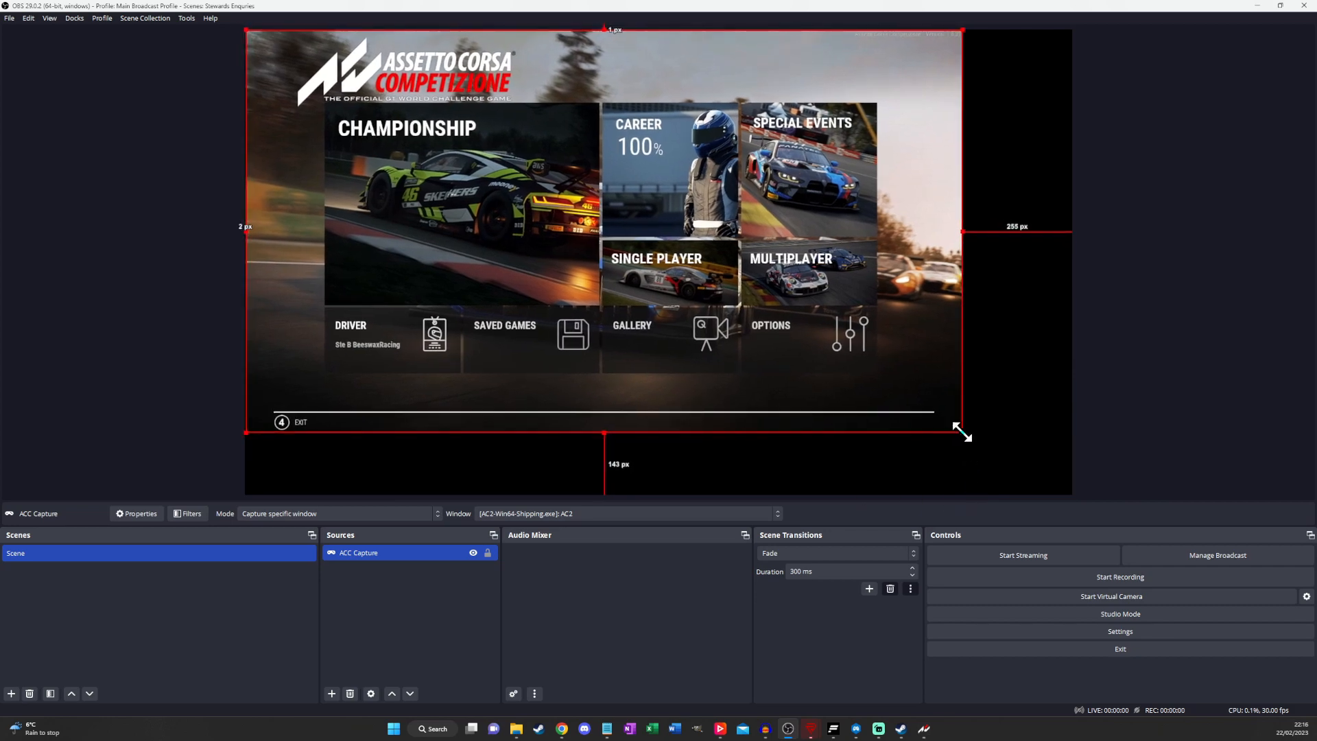
drag(961, 432, 1046, 494)
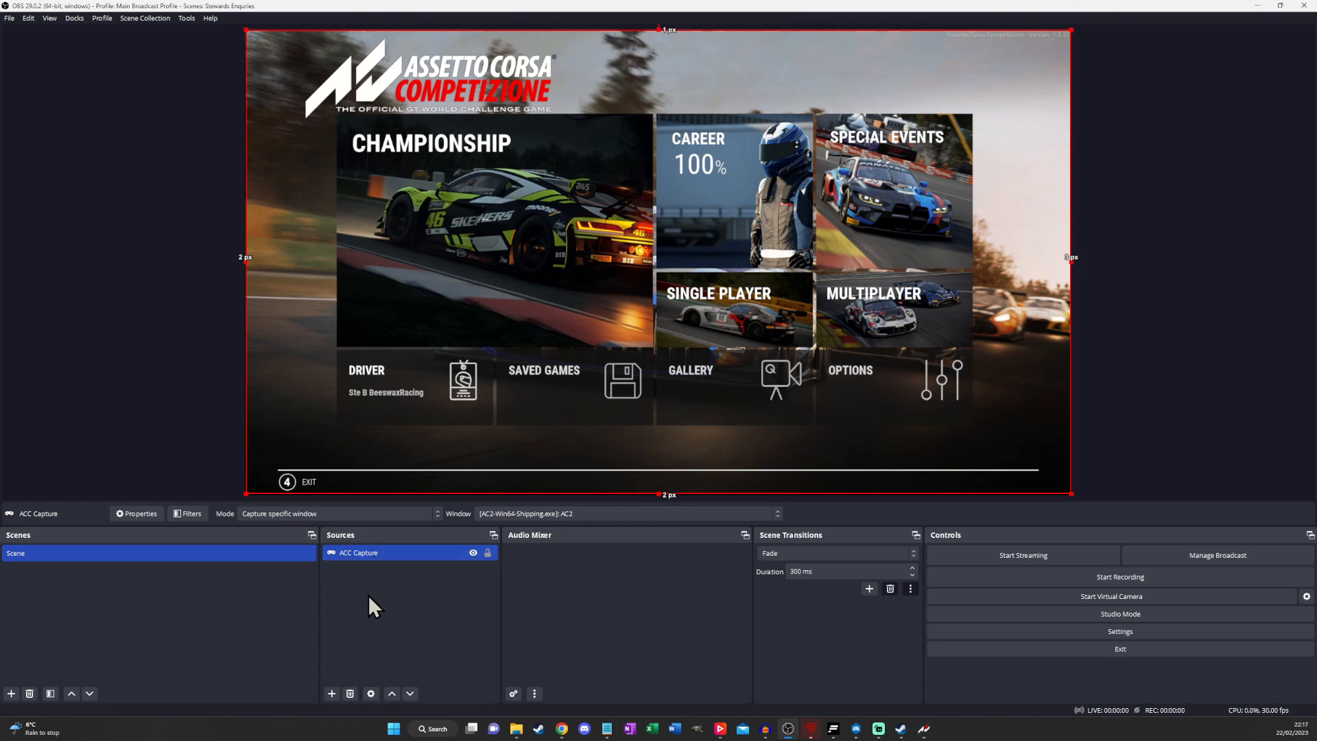
Step: Add an Audio Output Capture source named "PC Sounds" using the Default device
click(332, 693)
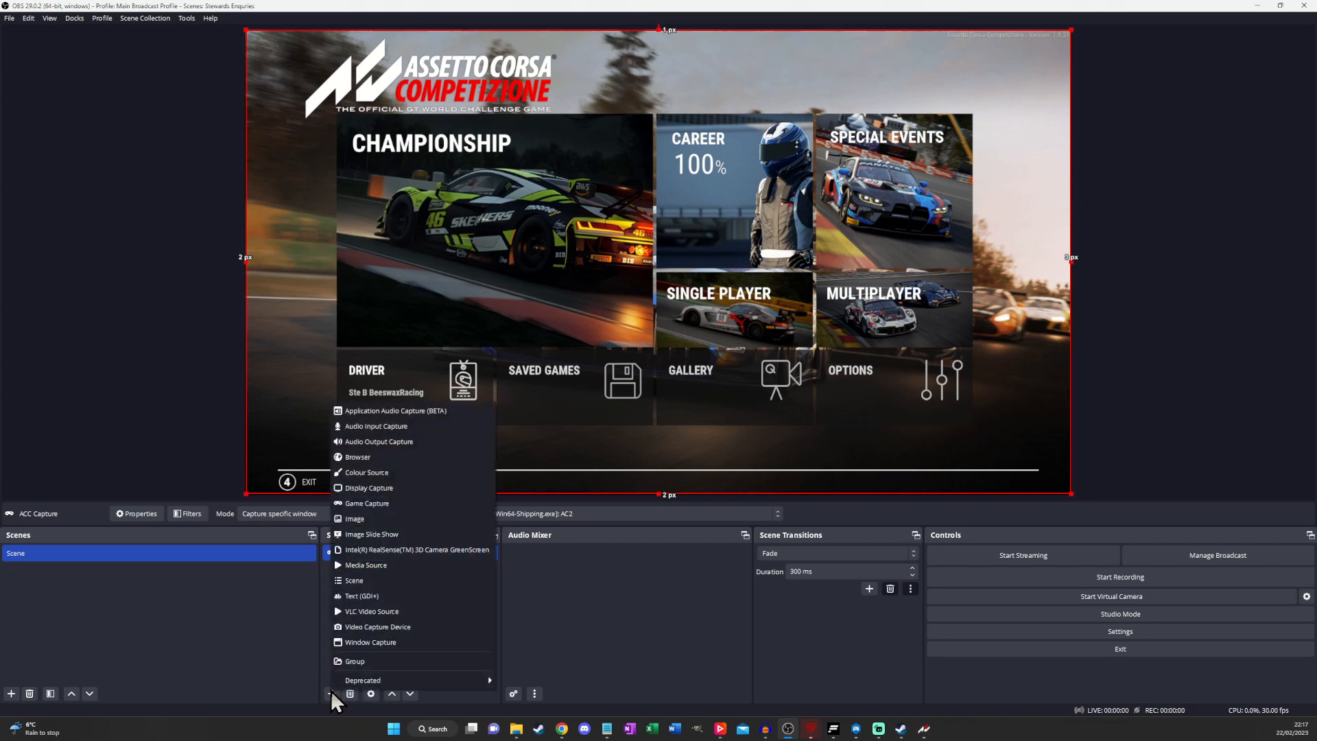
click(395, 442)
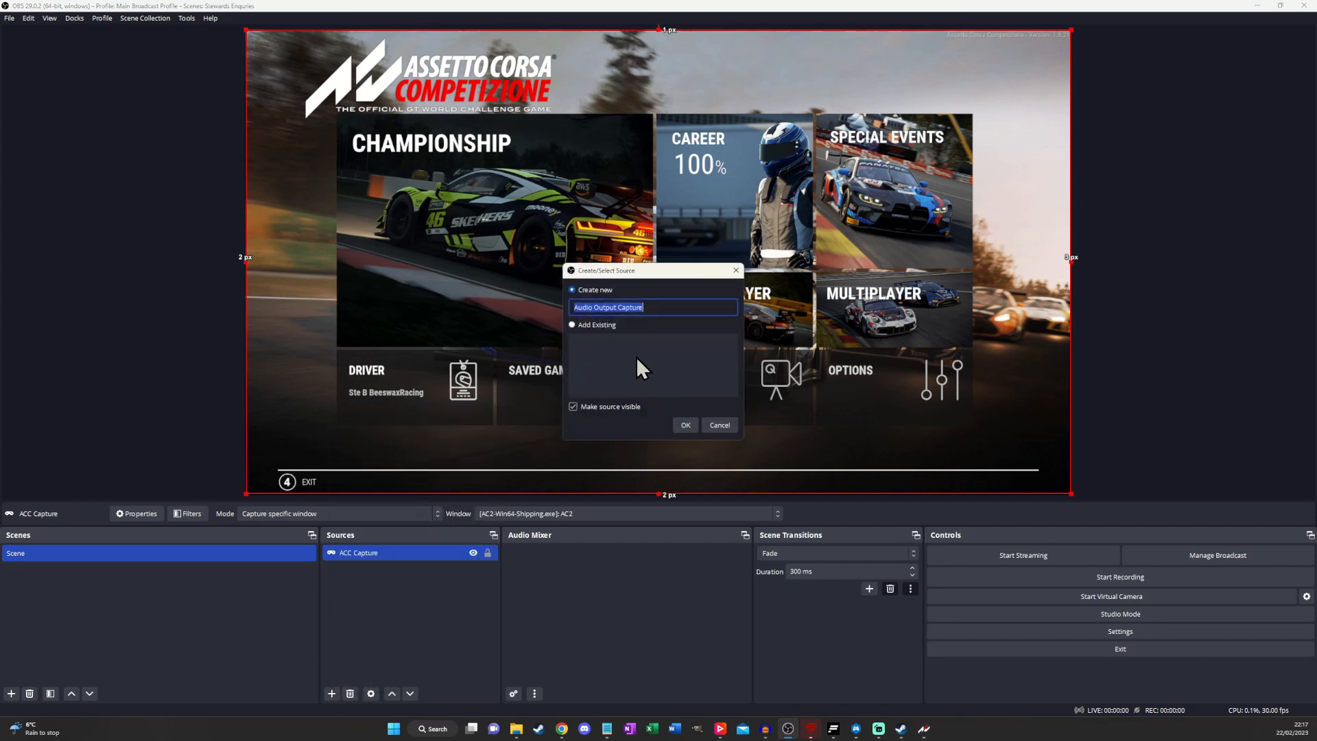
text(PC Sounds)
click(686, 425)
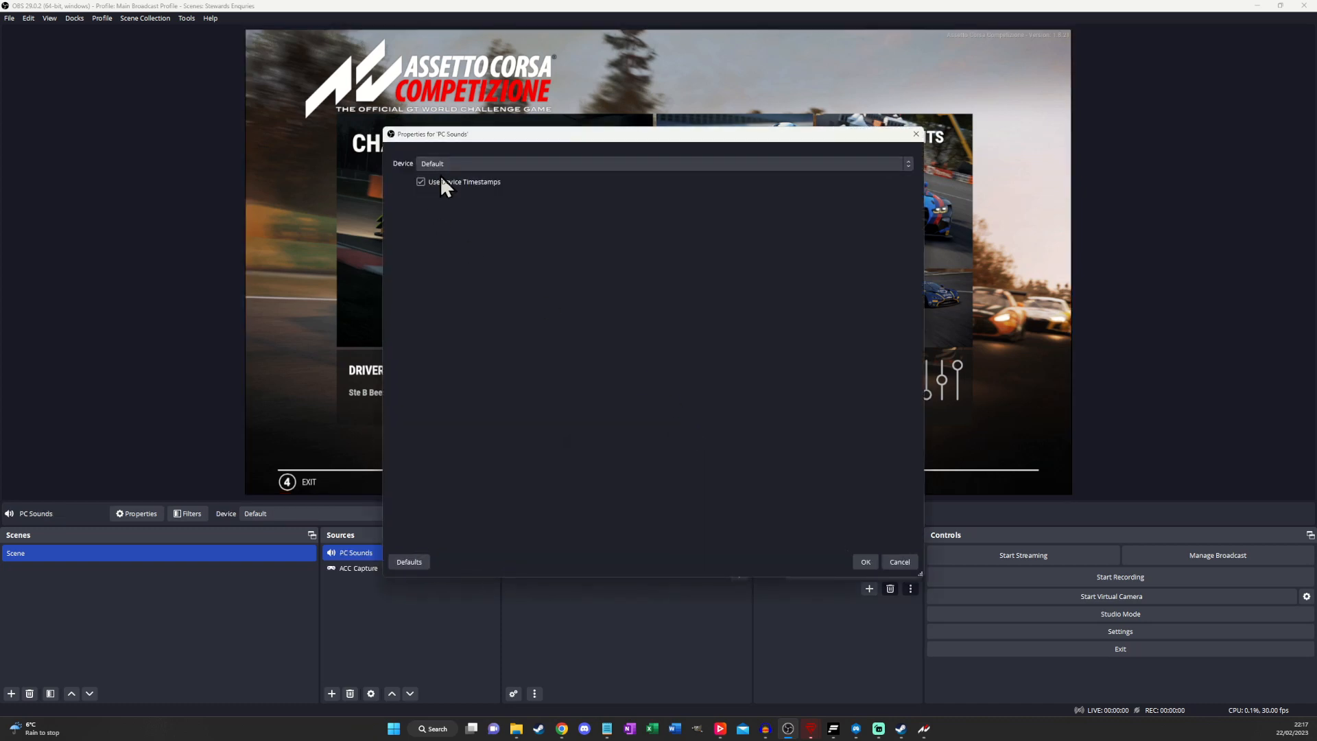
click(865, 561)
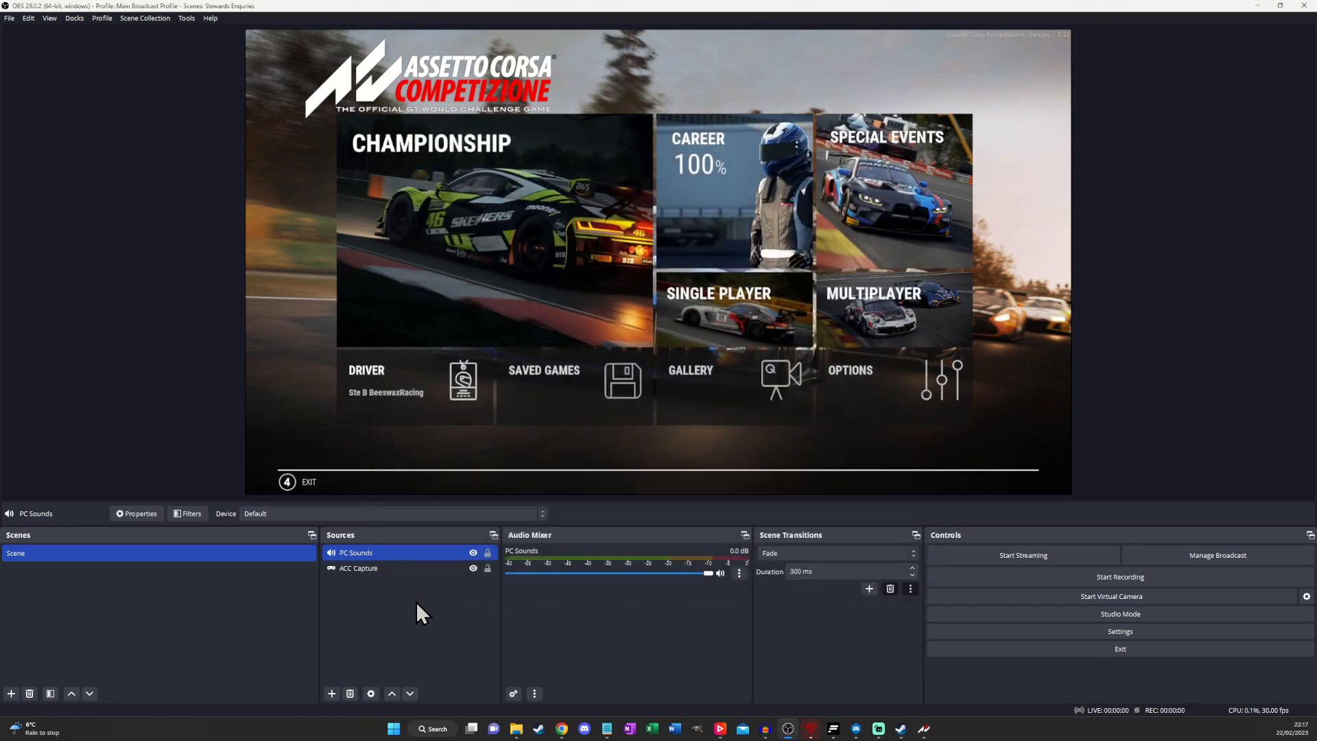
Step: Select the PC Sounds source and lower its mixer volume to about -53.2 dB
ctrl+click(386, 569)
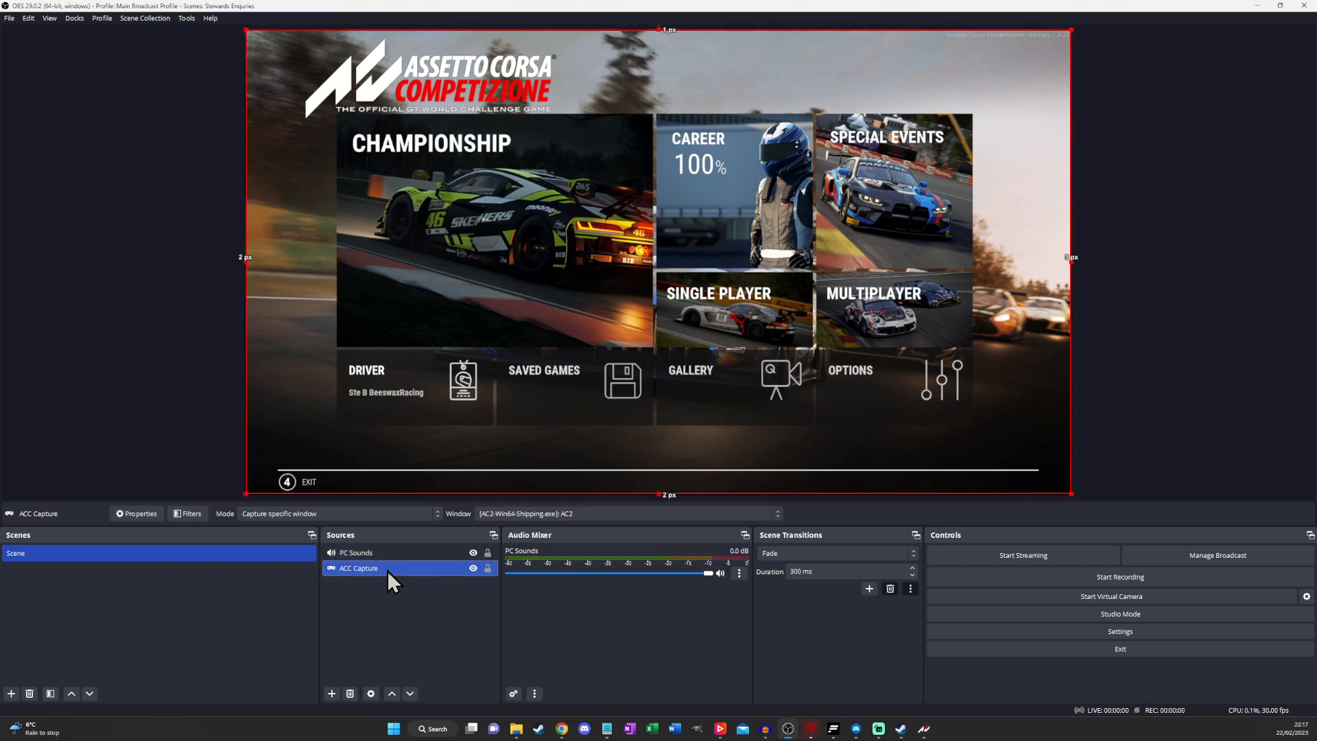
click(392, 553)
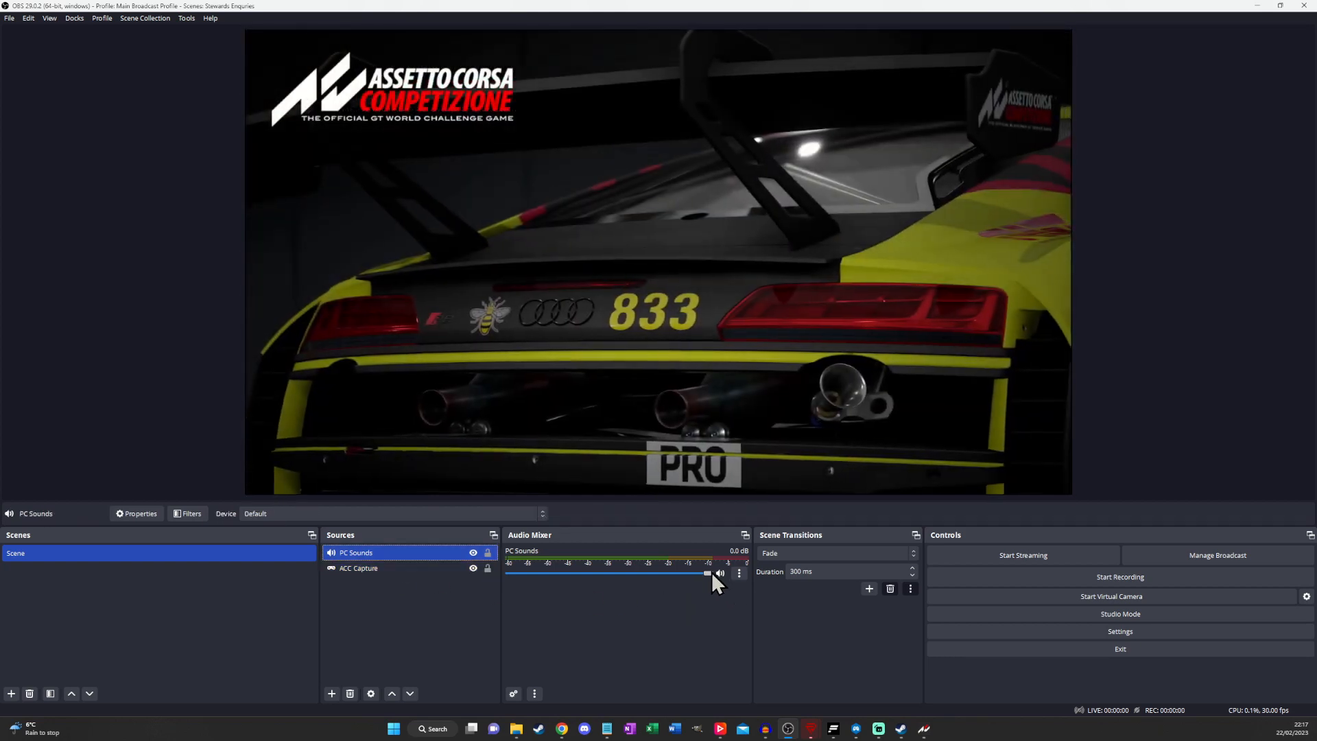
drag(709, 574, 549, 573)
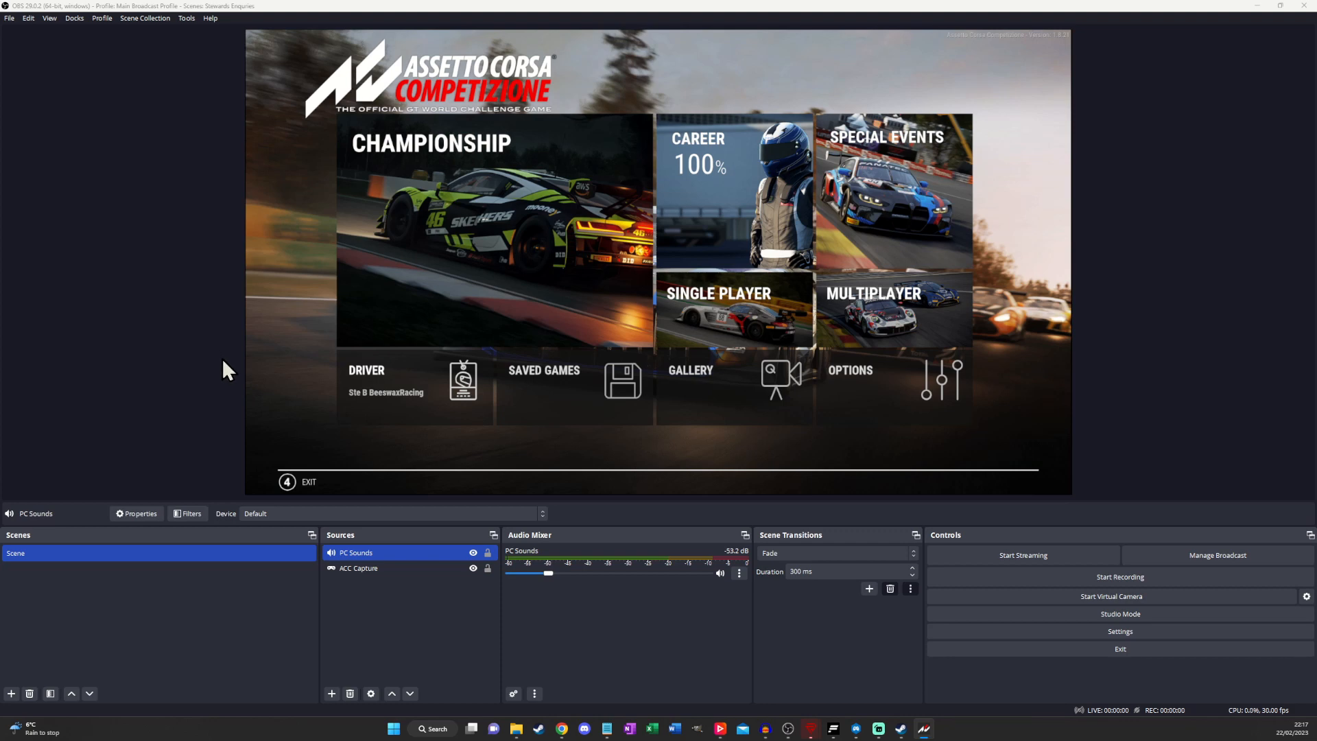
Step: Review the output settings for streaming and recording, and the advanced recording options for filename formatting and automatic remuxing to mp4
click(9, 18)
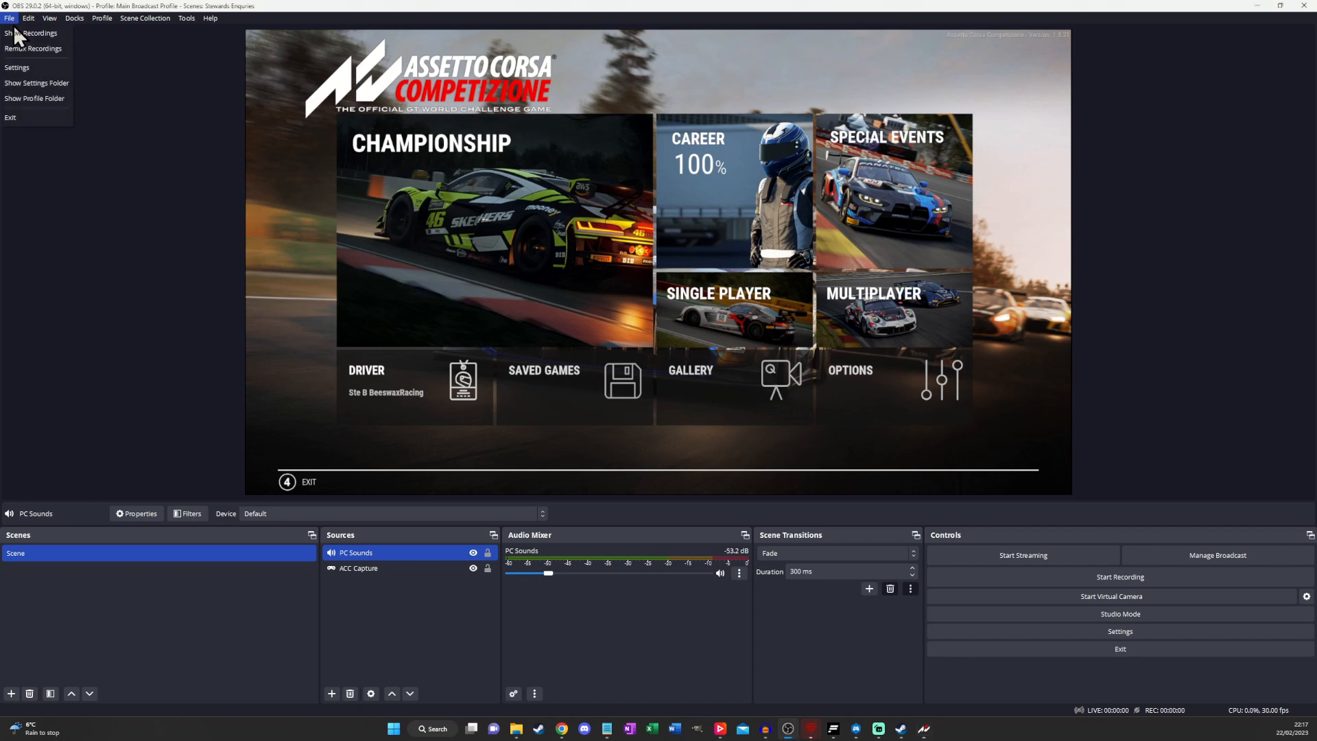
click(43, 69)
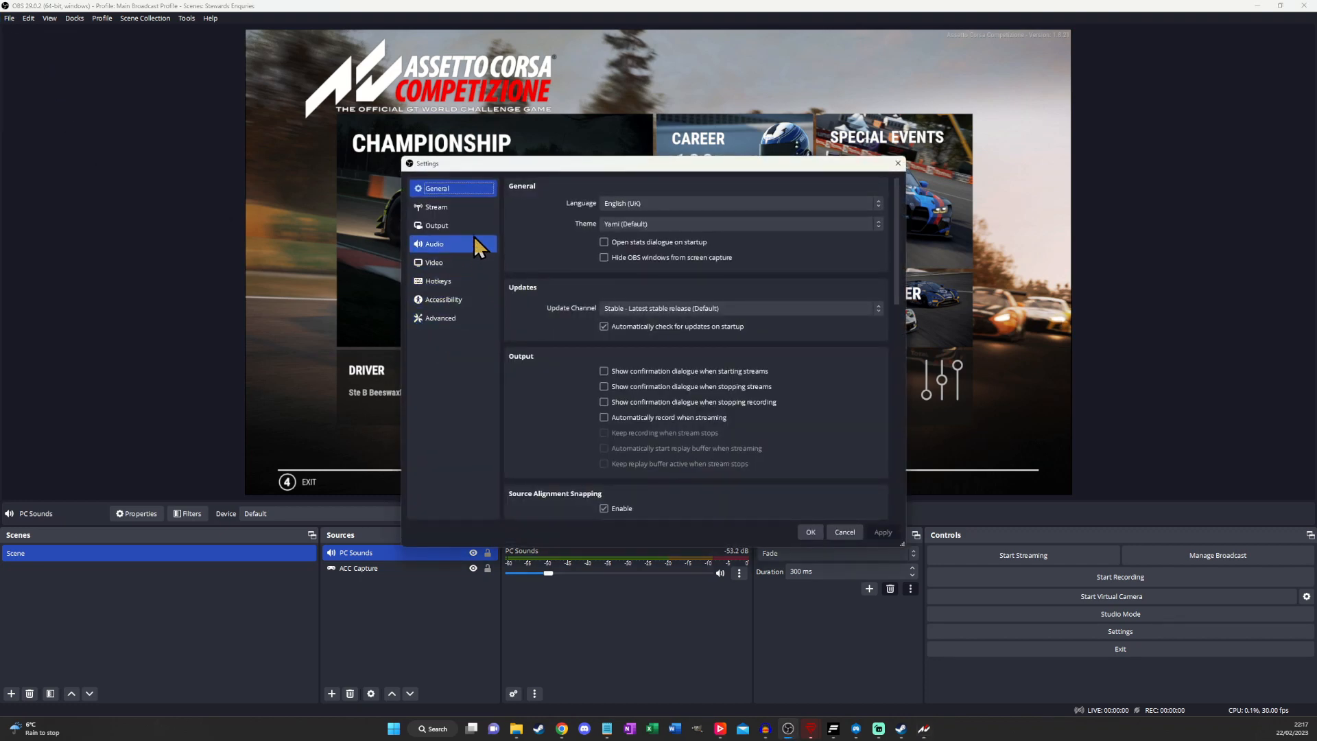
click(472, 224)
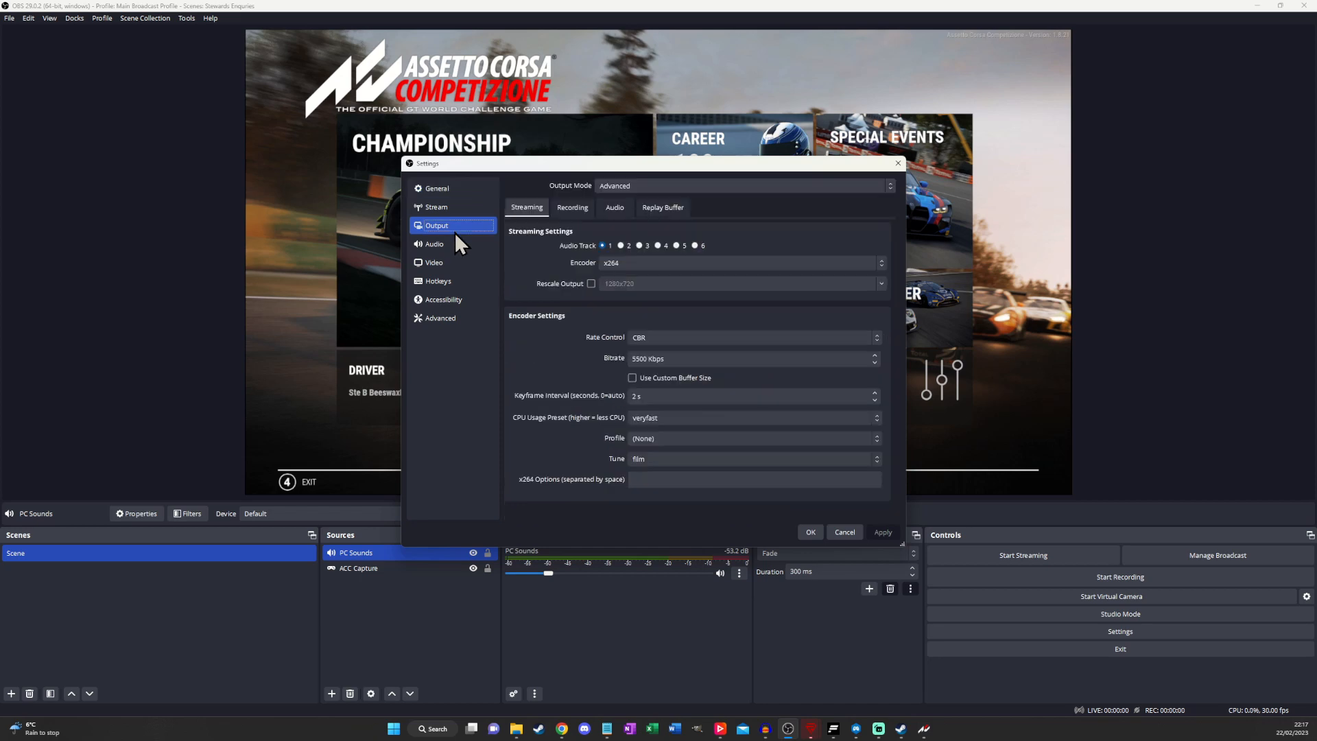
click(560, 211)
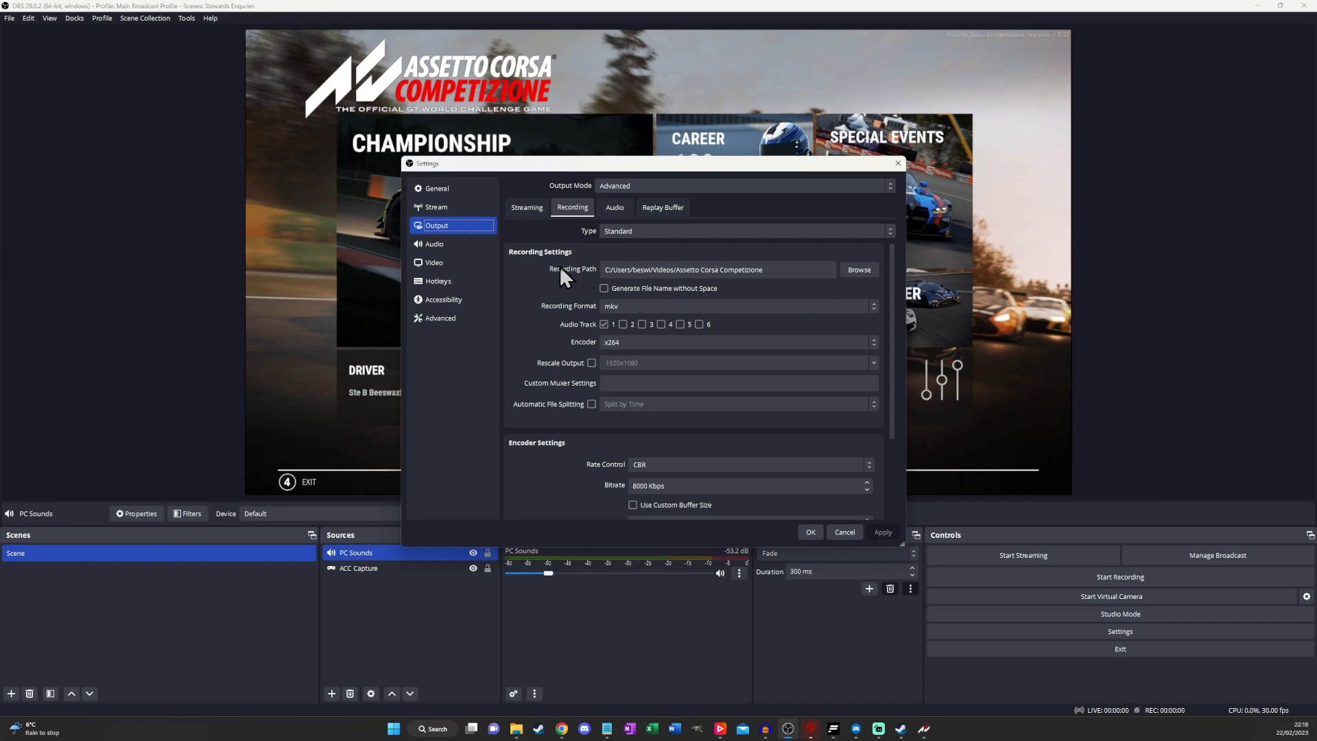
click(454, 320)
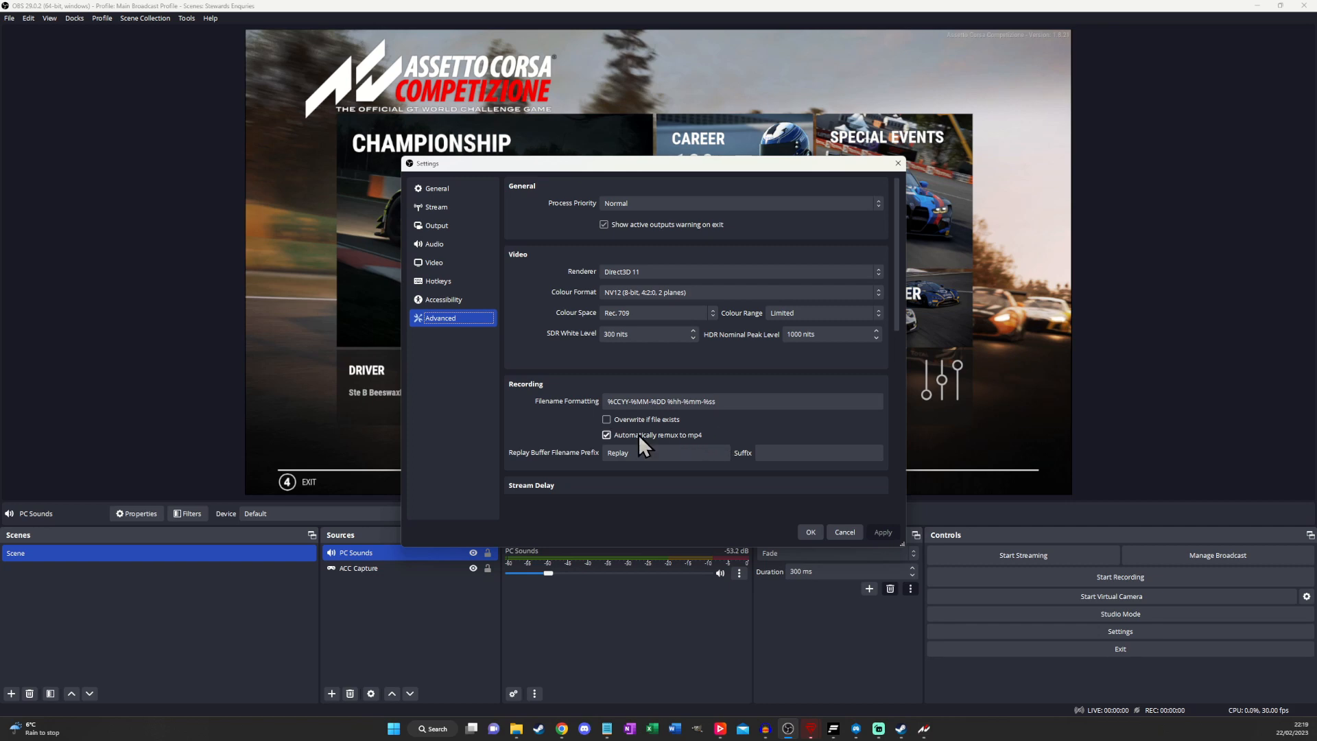
click(633, 403)
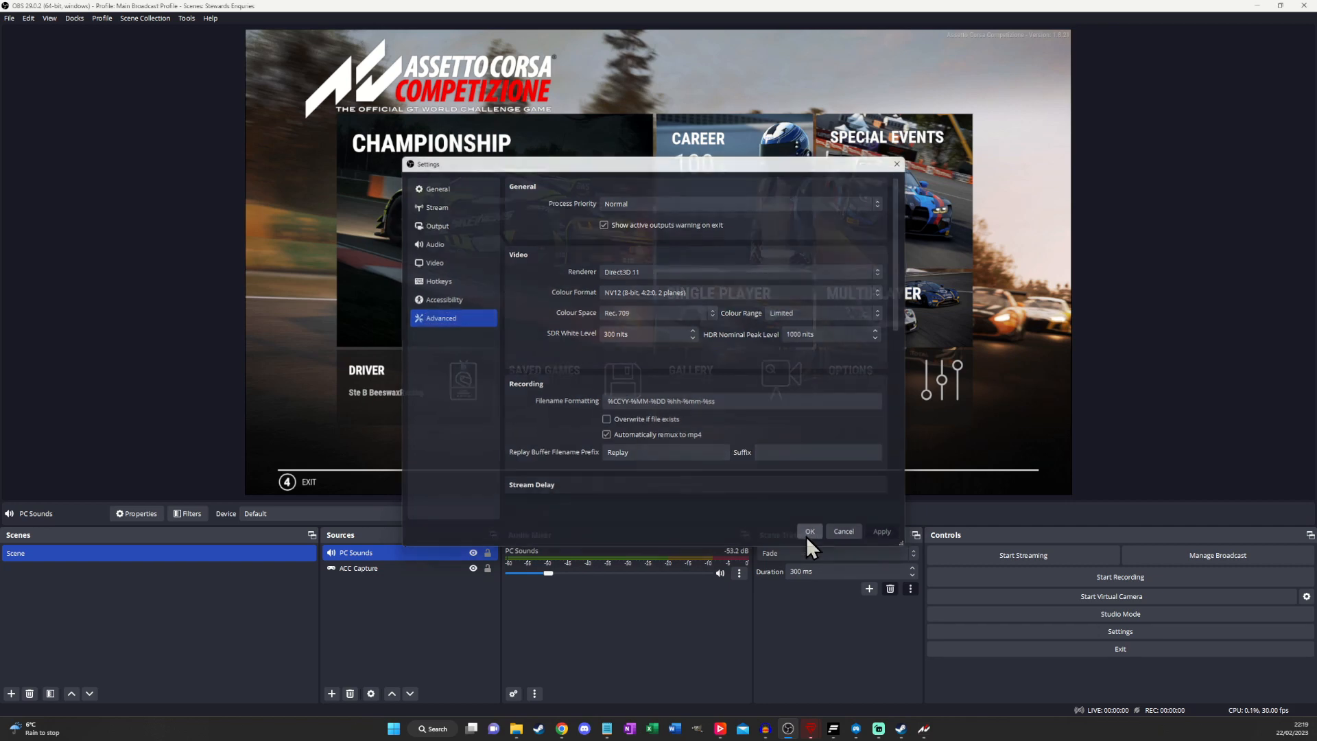
click(805, 535)
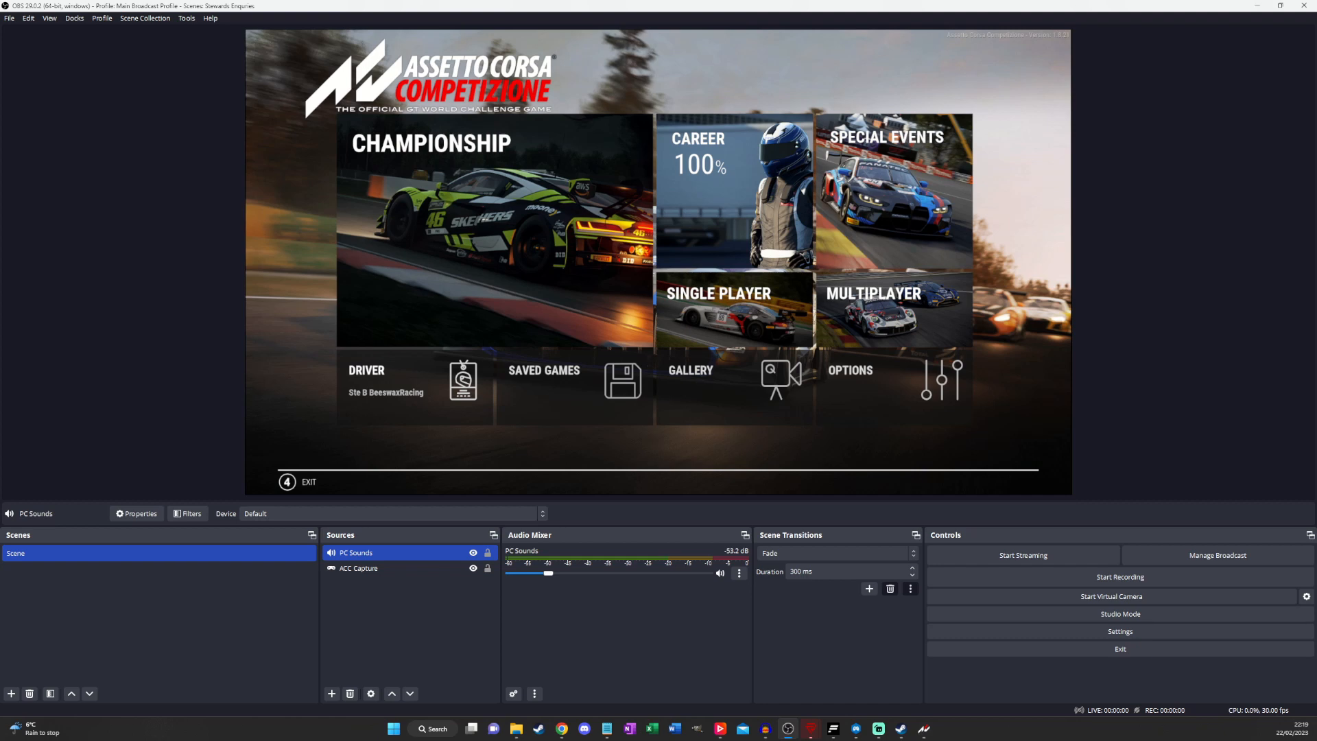
Step: Switch to Assetto Corsa Competizione, open the Gallery and compare the Replays and Automatically Saved lists, ending on Automatically Saved
click(729, 386)
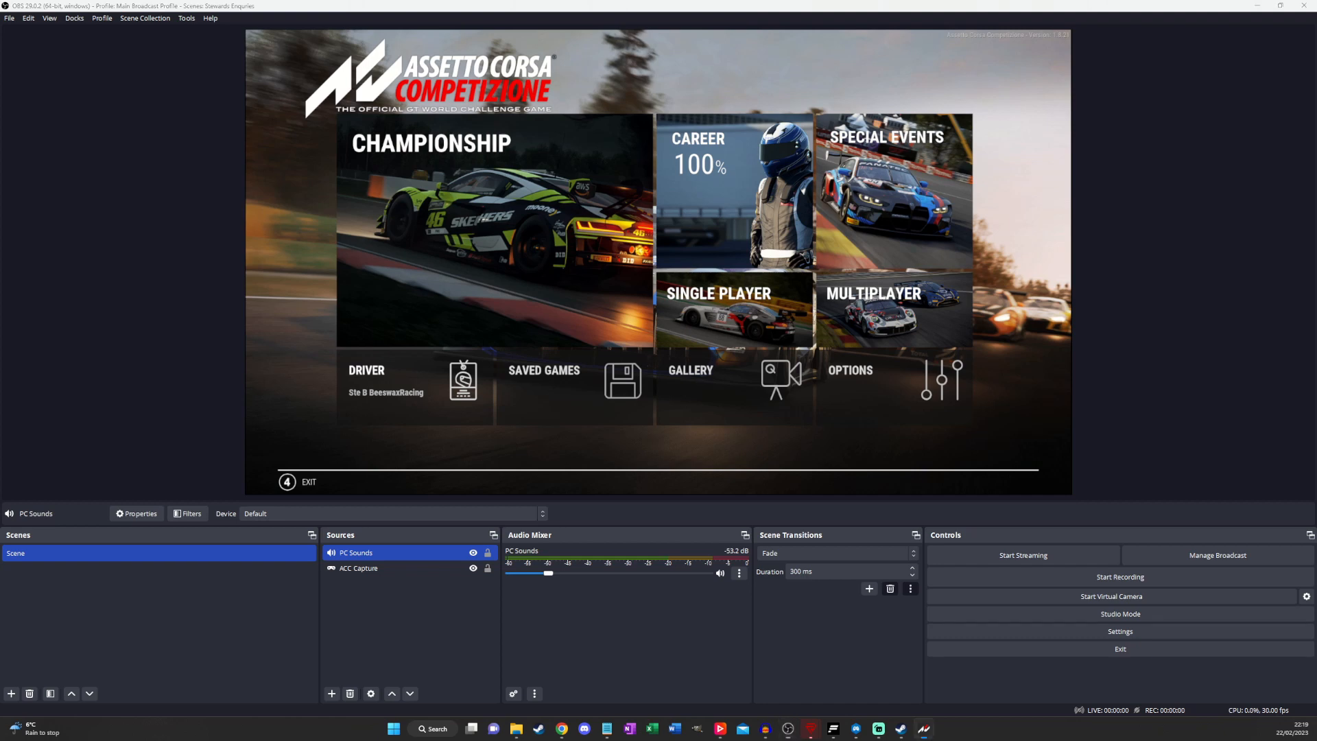
click(729, 386)
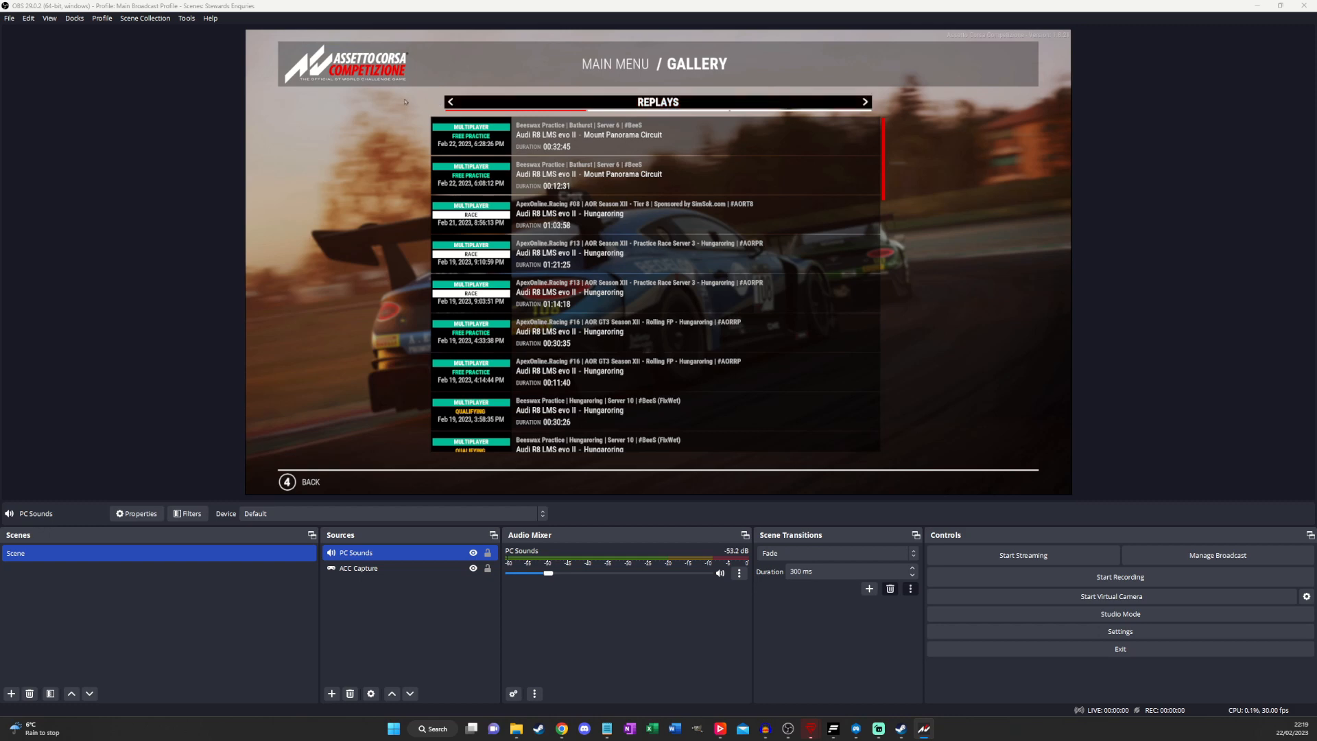
click(450, 102)
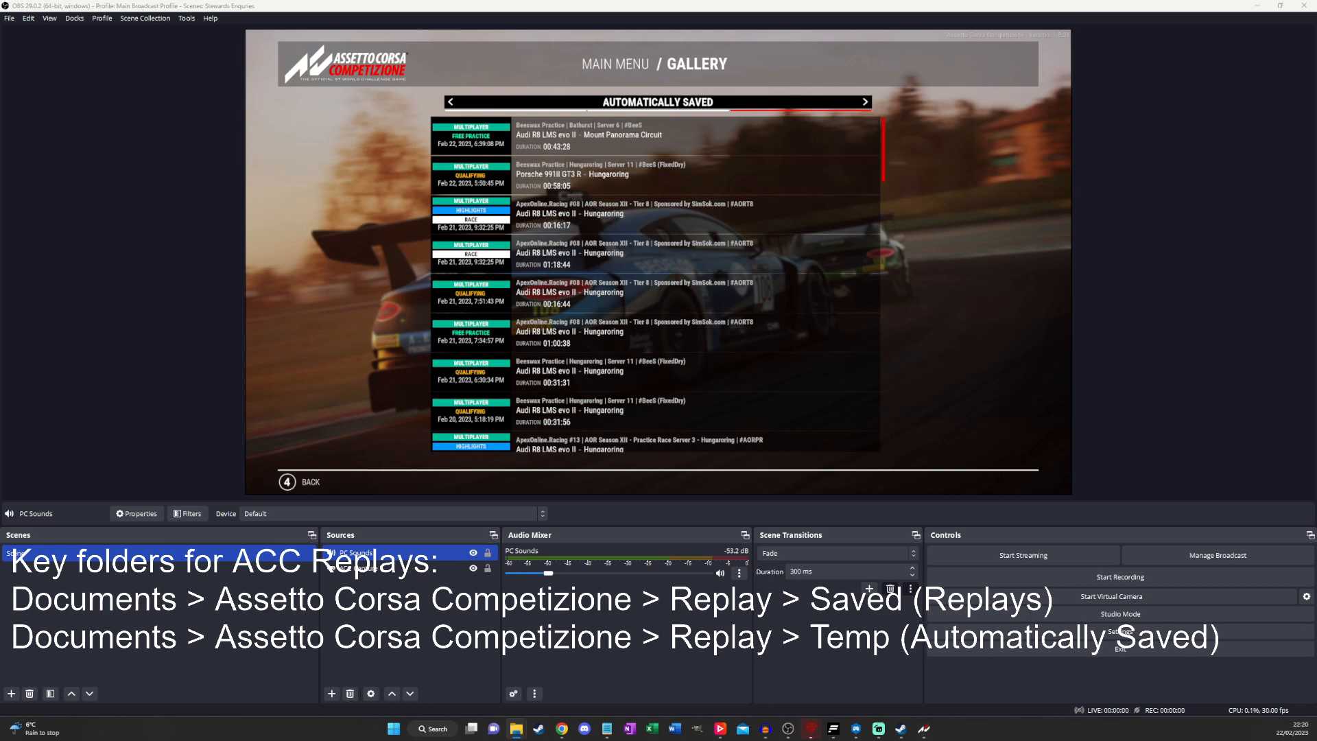
click(865, 103)
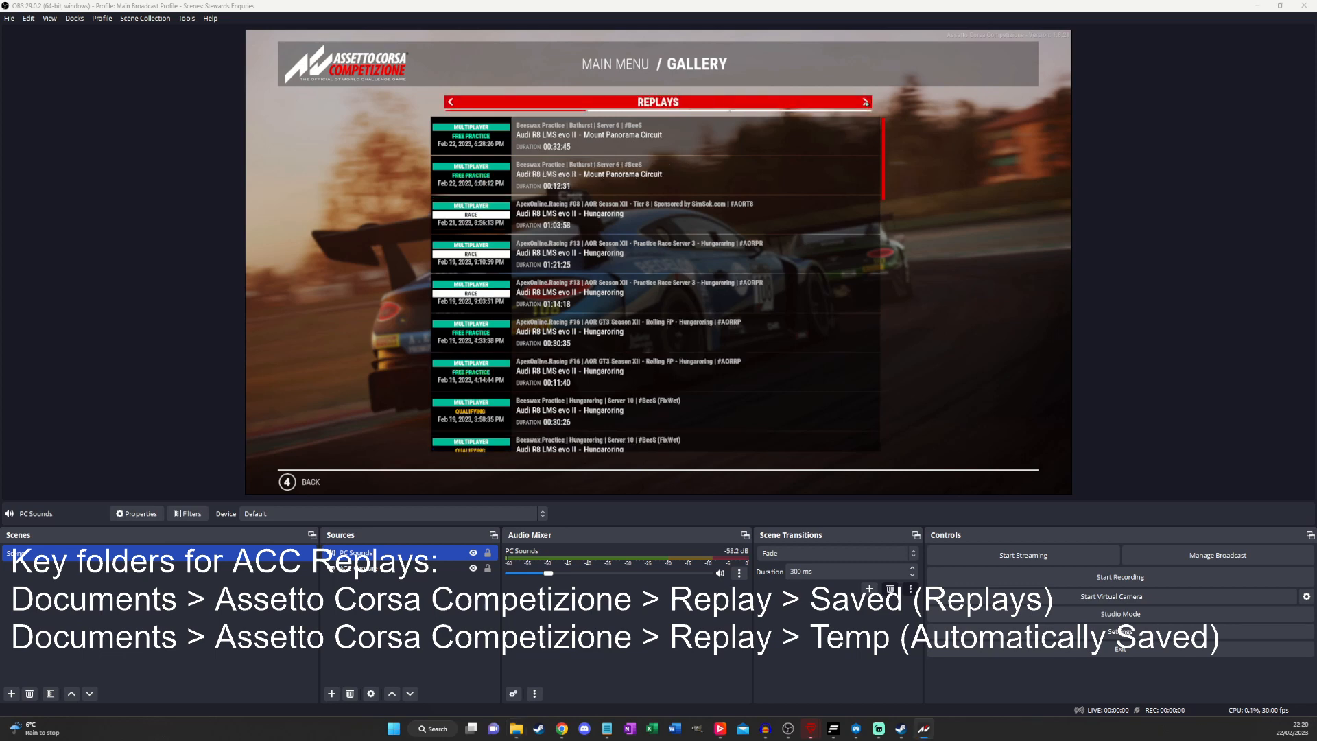
mouse_move(860, 139)
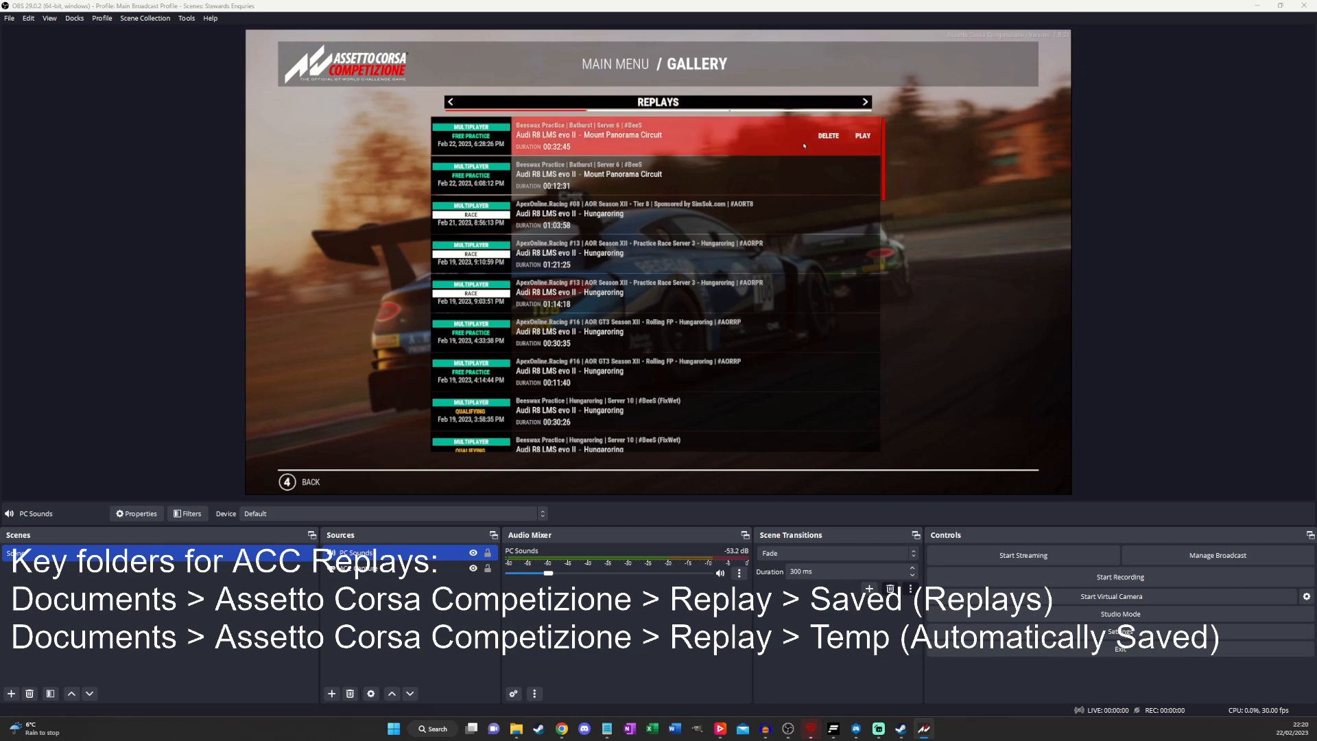
click(452, 102)
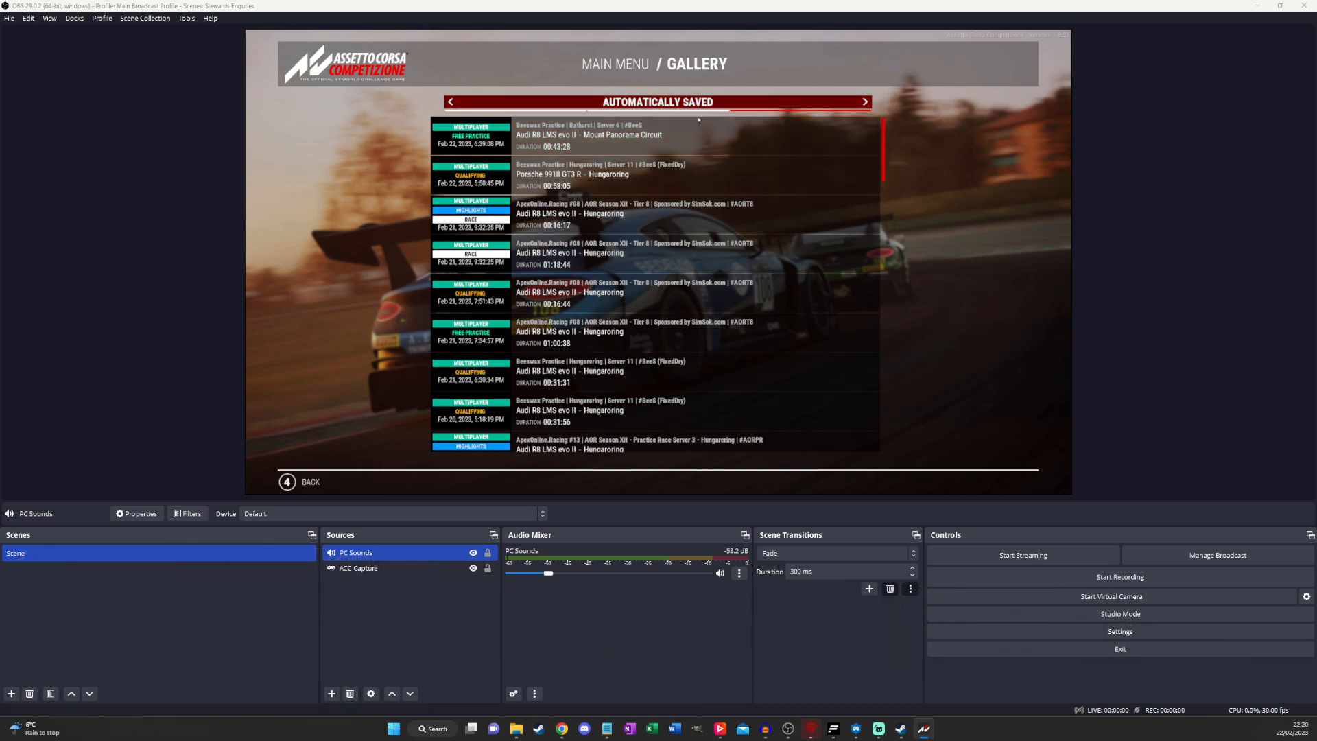
mouse_move(702, 253)
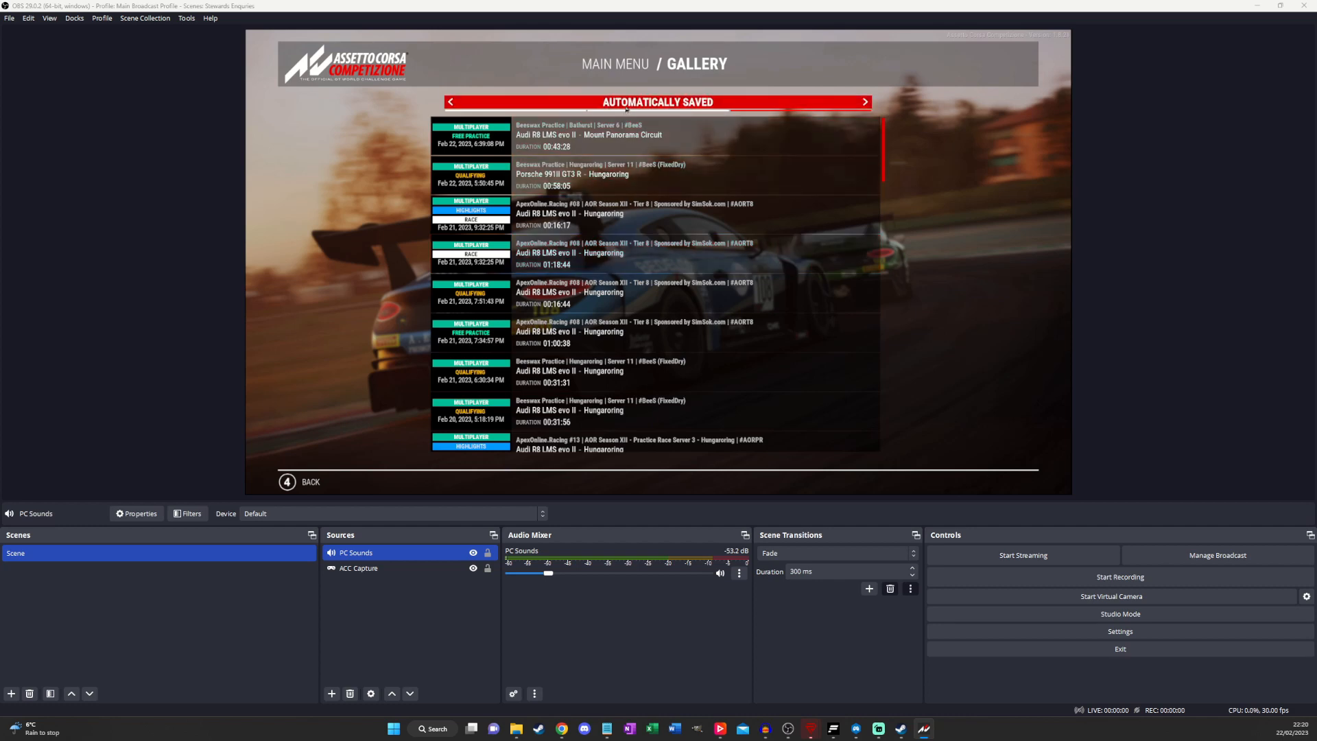
Step: Play the Hungaroring race replay lasting 01:18:44 from the Automatically Saved list
click(866, 101)
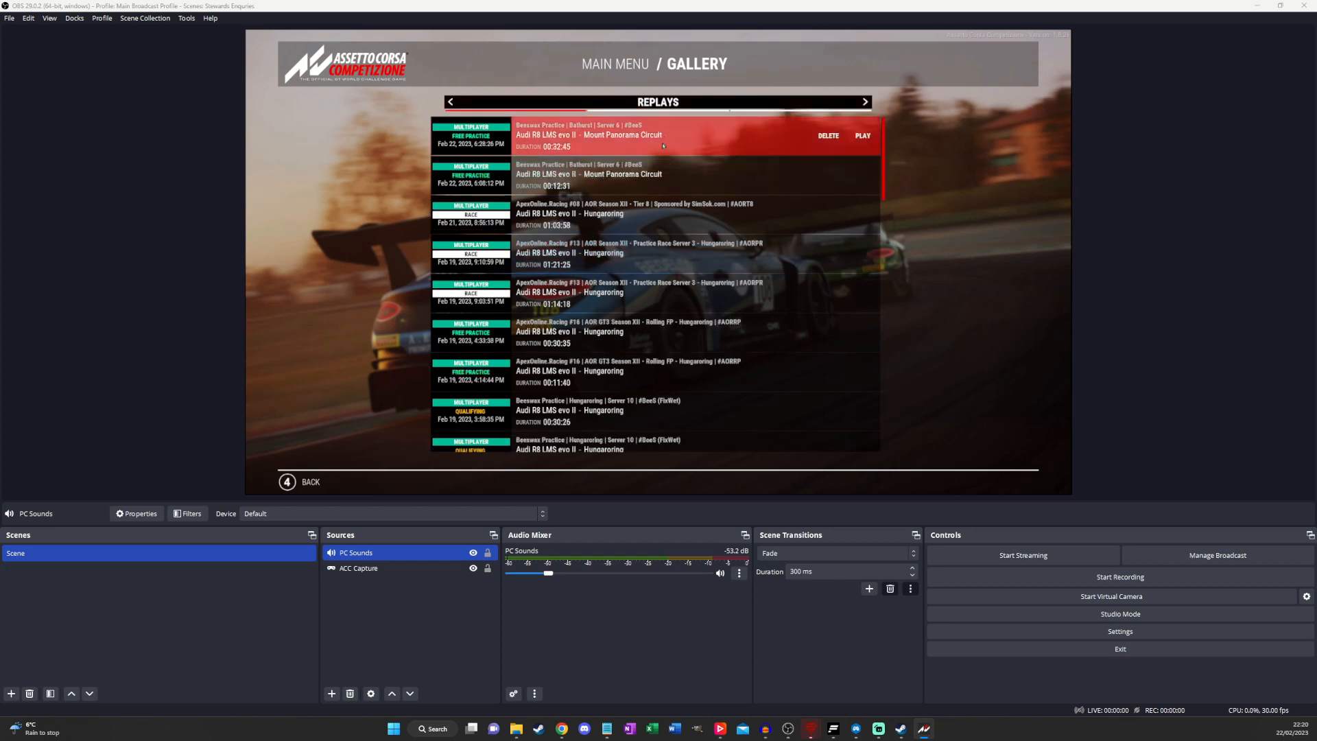
click(450, 102)
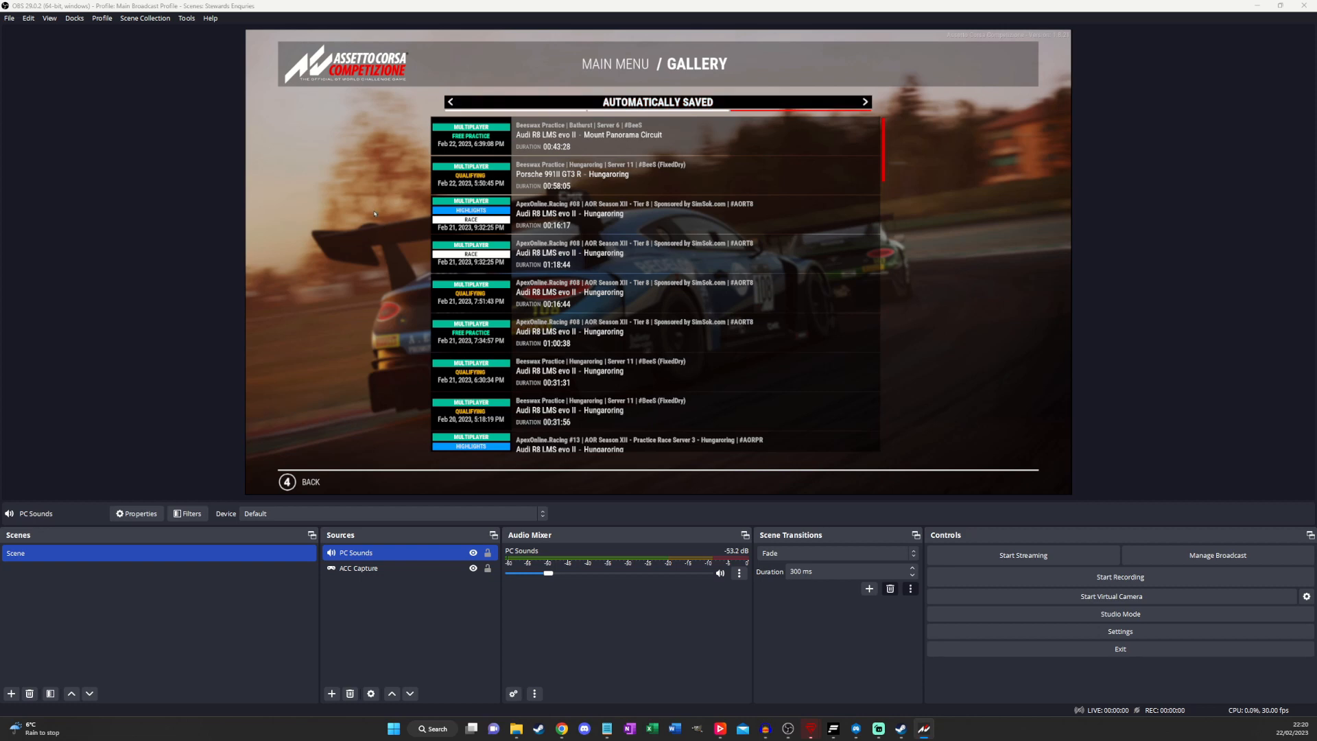
mouse_move(441, 262)
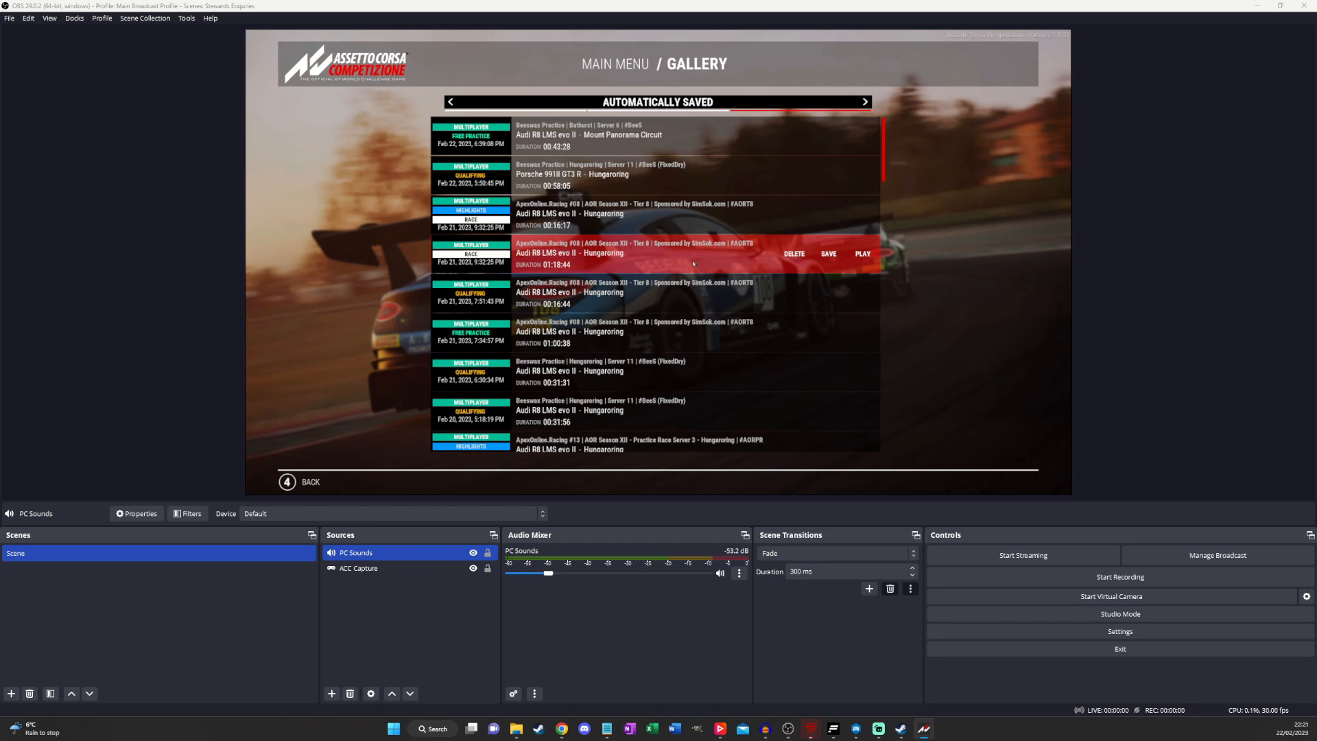
click(862, 254)
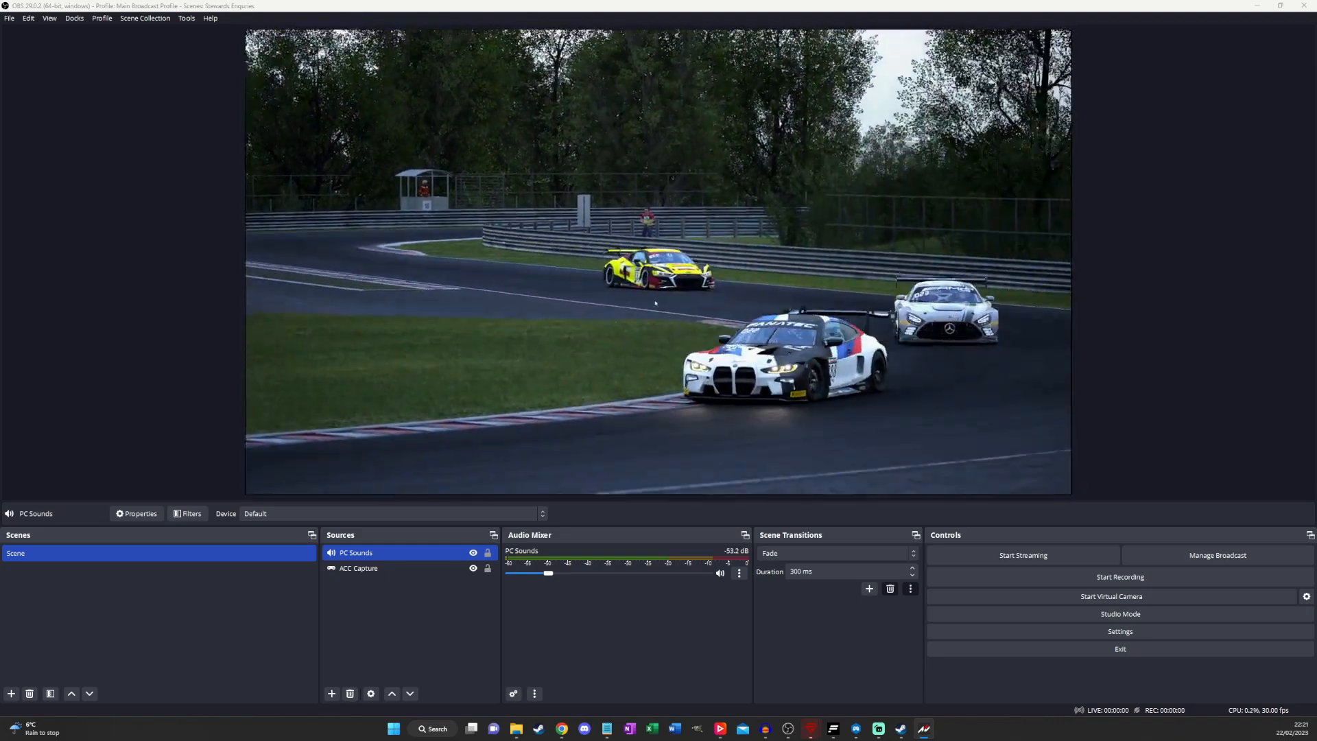
Step: Bring up the replay playback controls and scrub the timeline to about 39:44, on lap 18
mouse_move(553, 464)
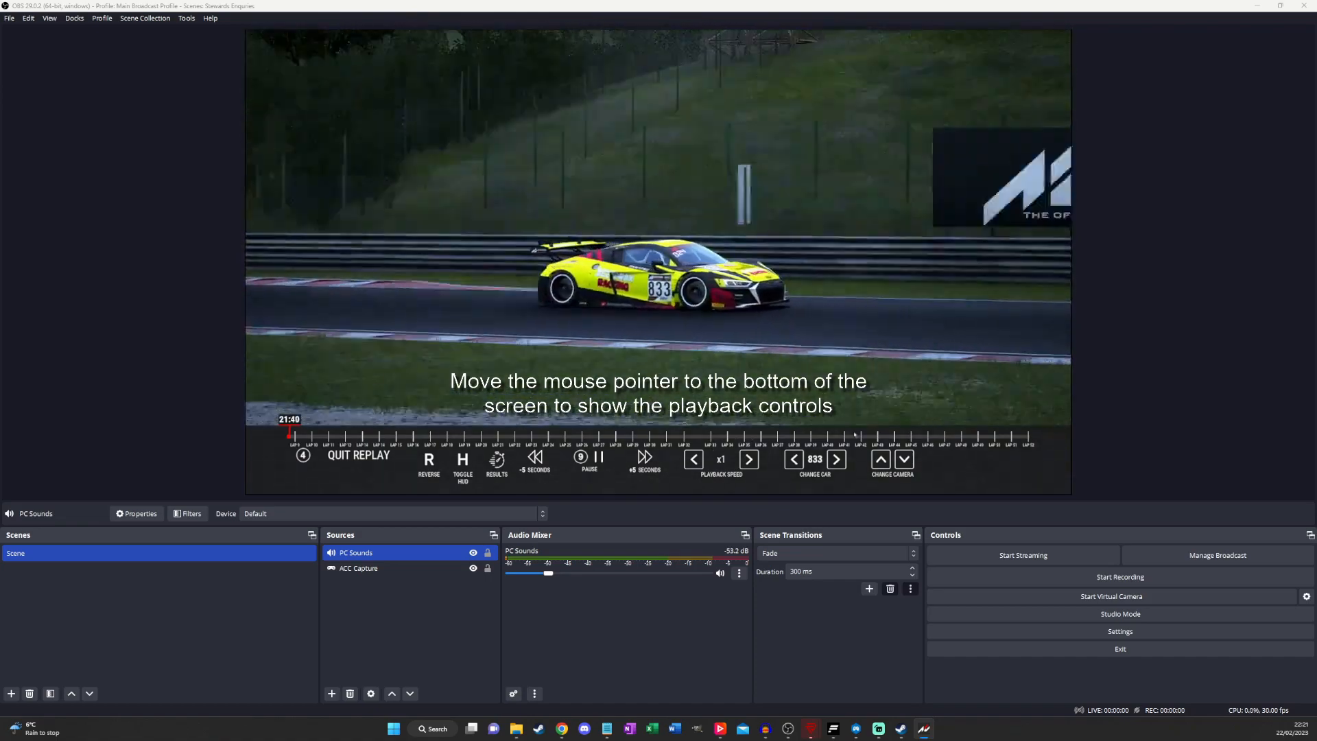
click(453, 436)
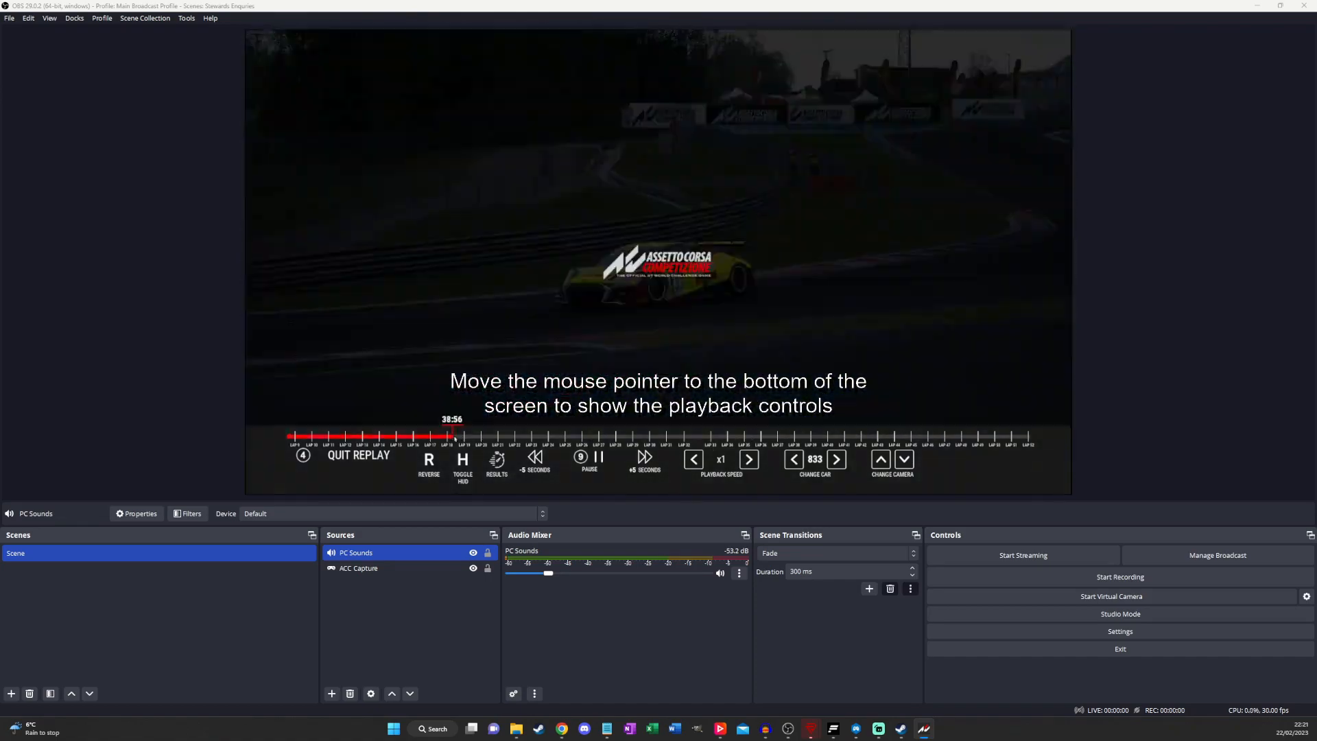
click(506, 436)
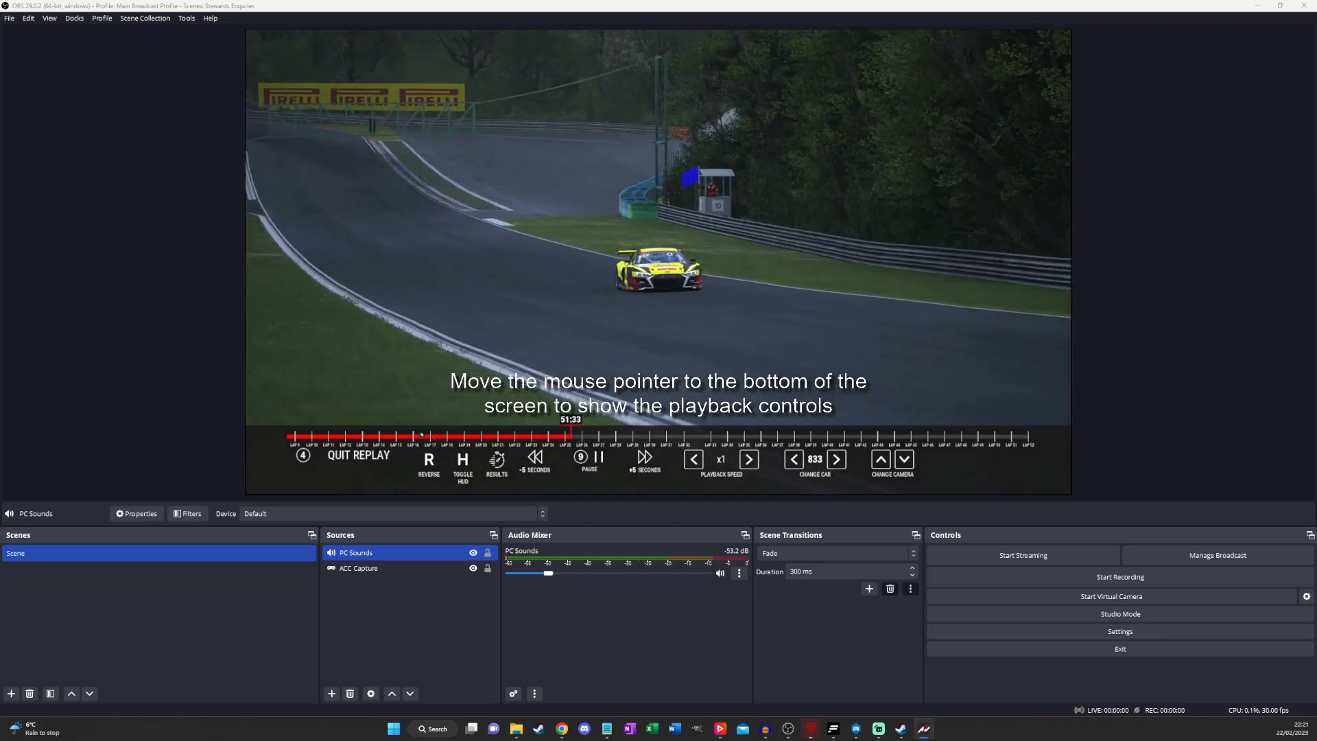
click(548, 436)
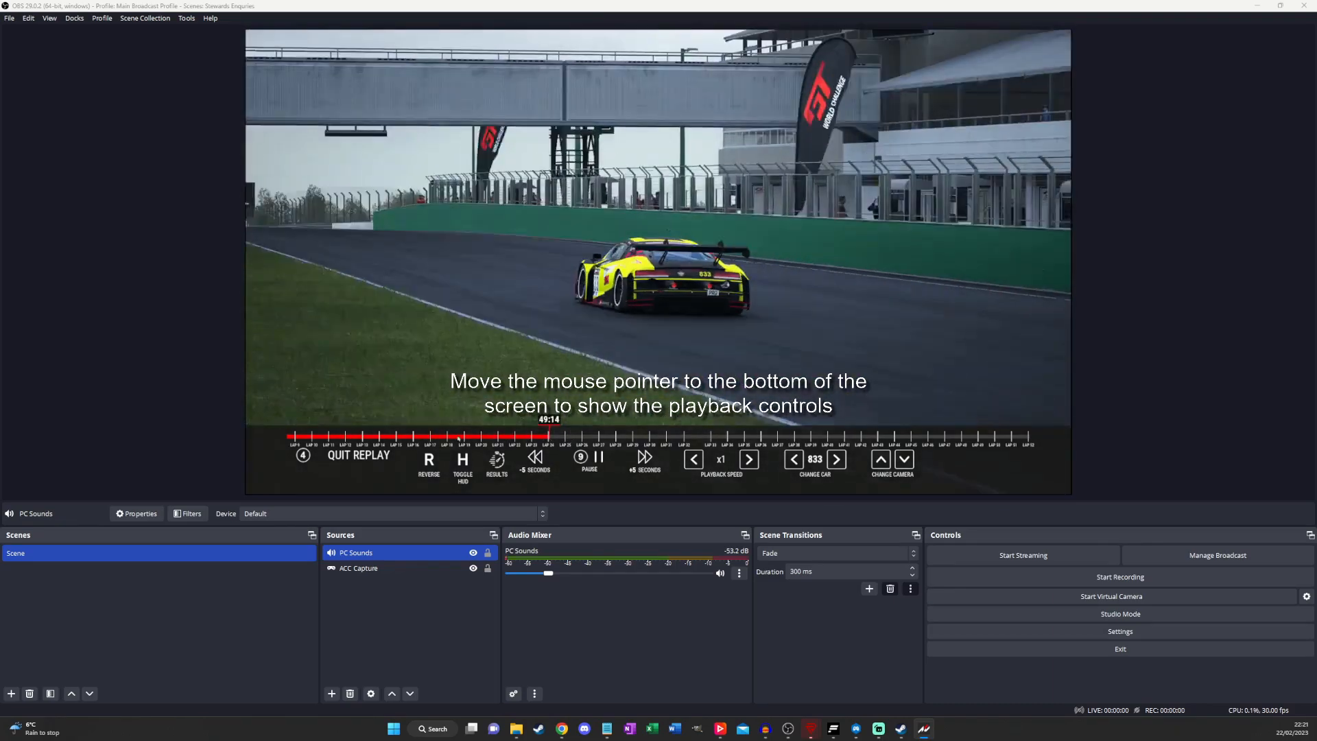
click(461, 437)
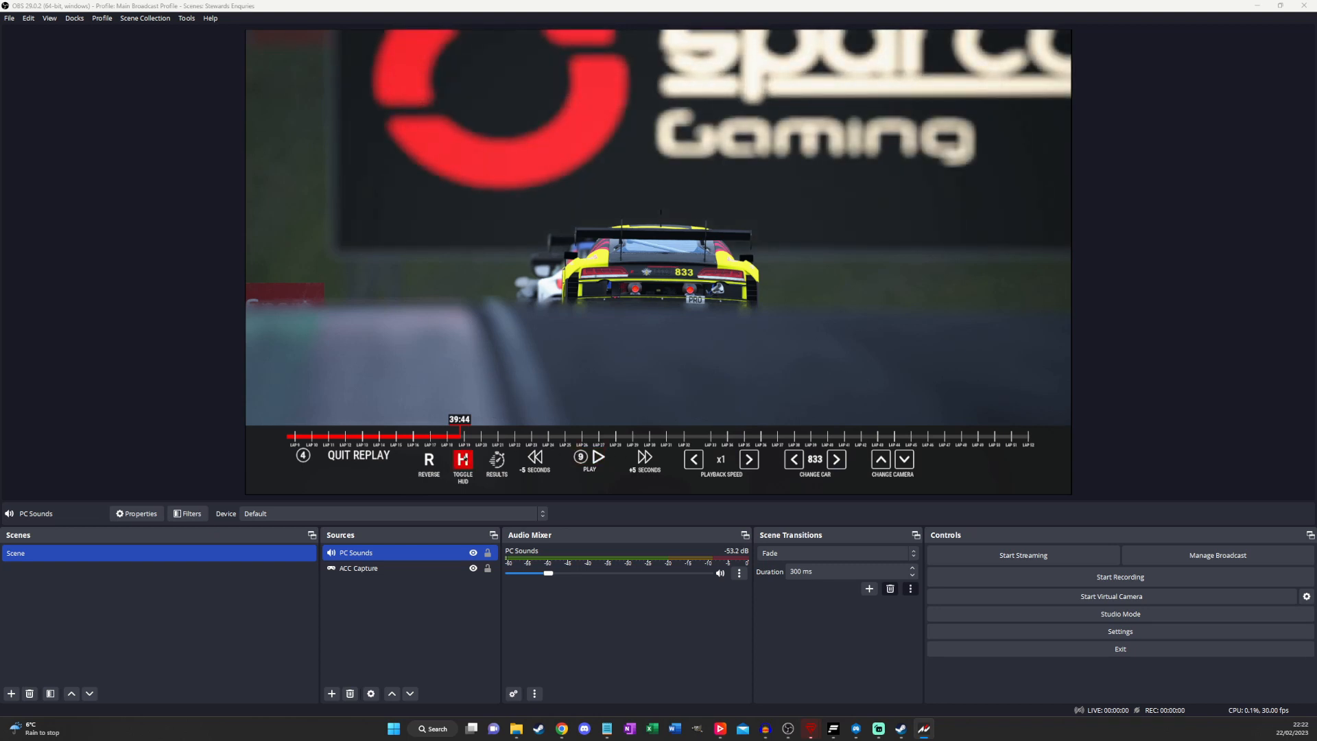
Step: Turn on the replay HUD and pick drivers in the overall standings to change which car is followed
click(464, 460)
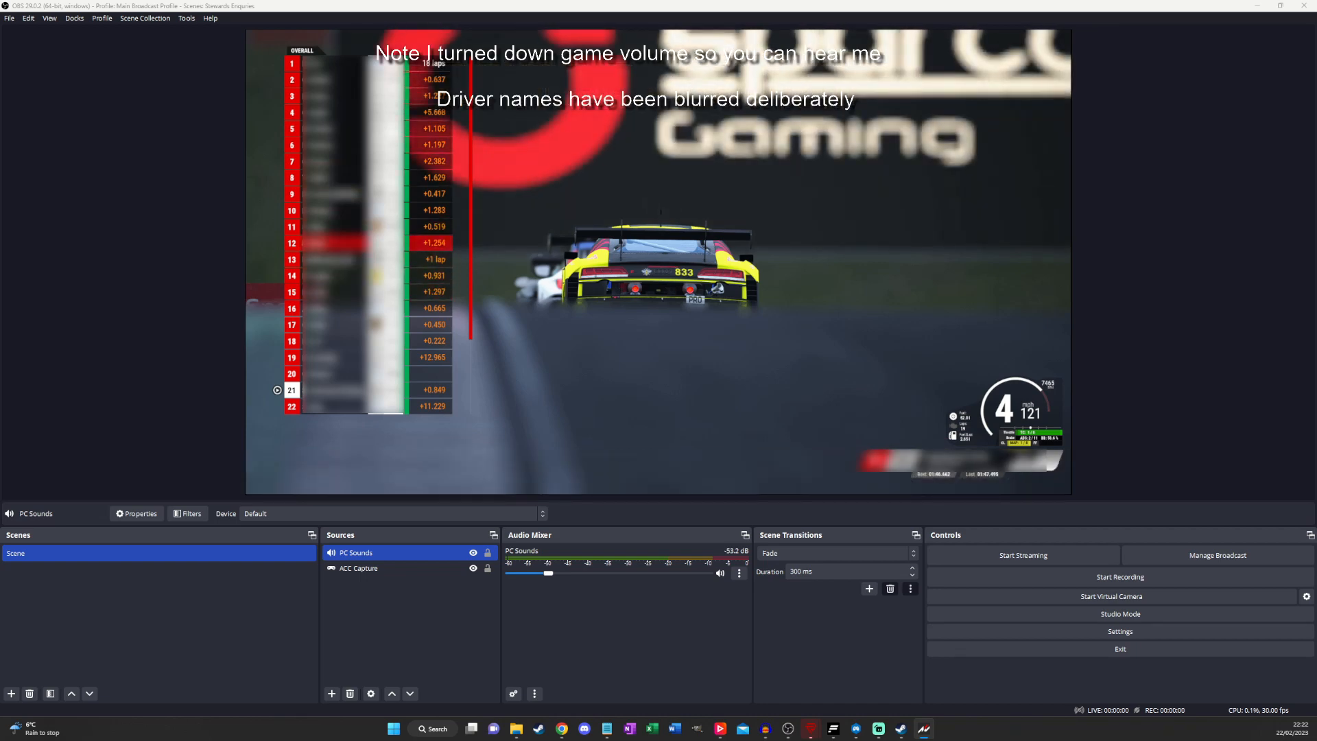
click(343, 324)
scroll(343, 325, down, 4)
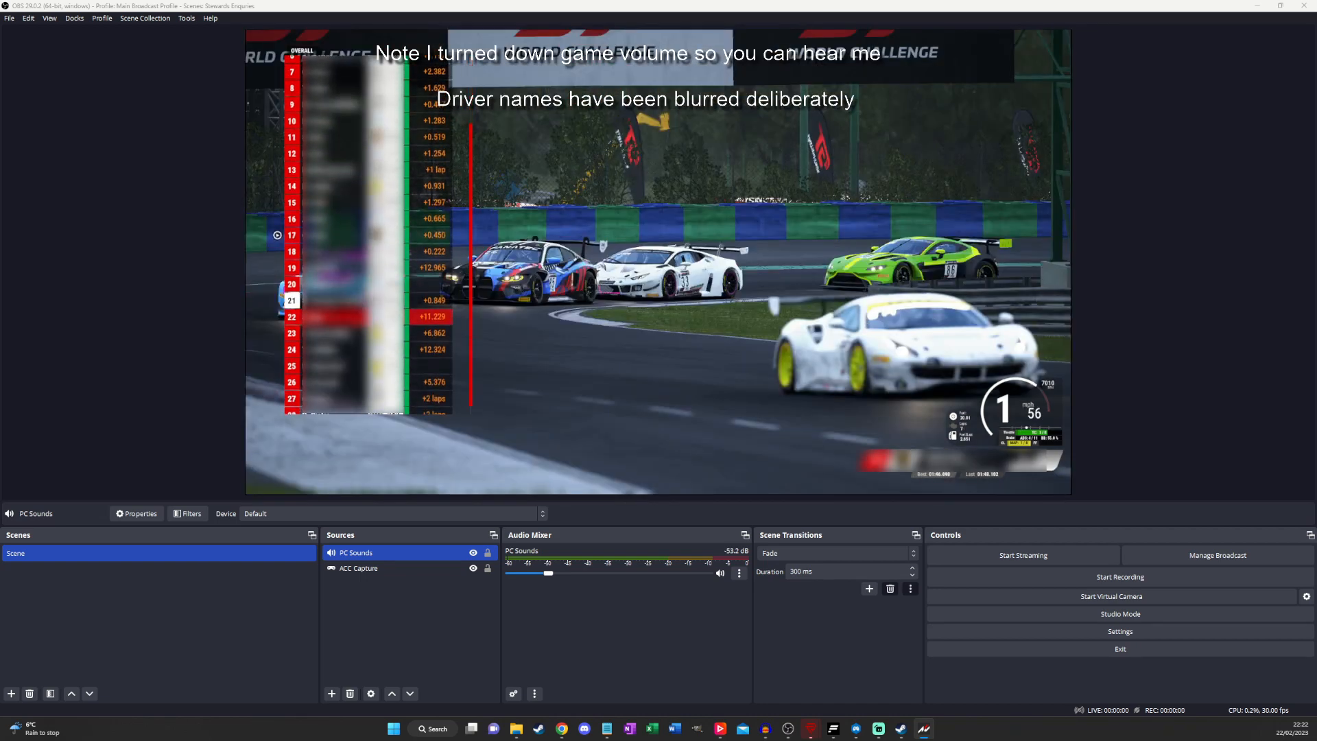
click(342, 244)
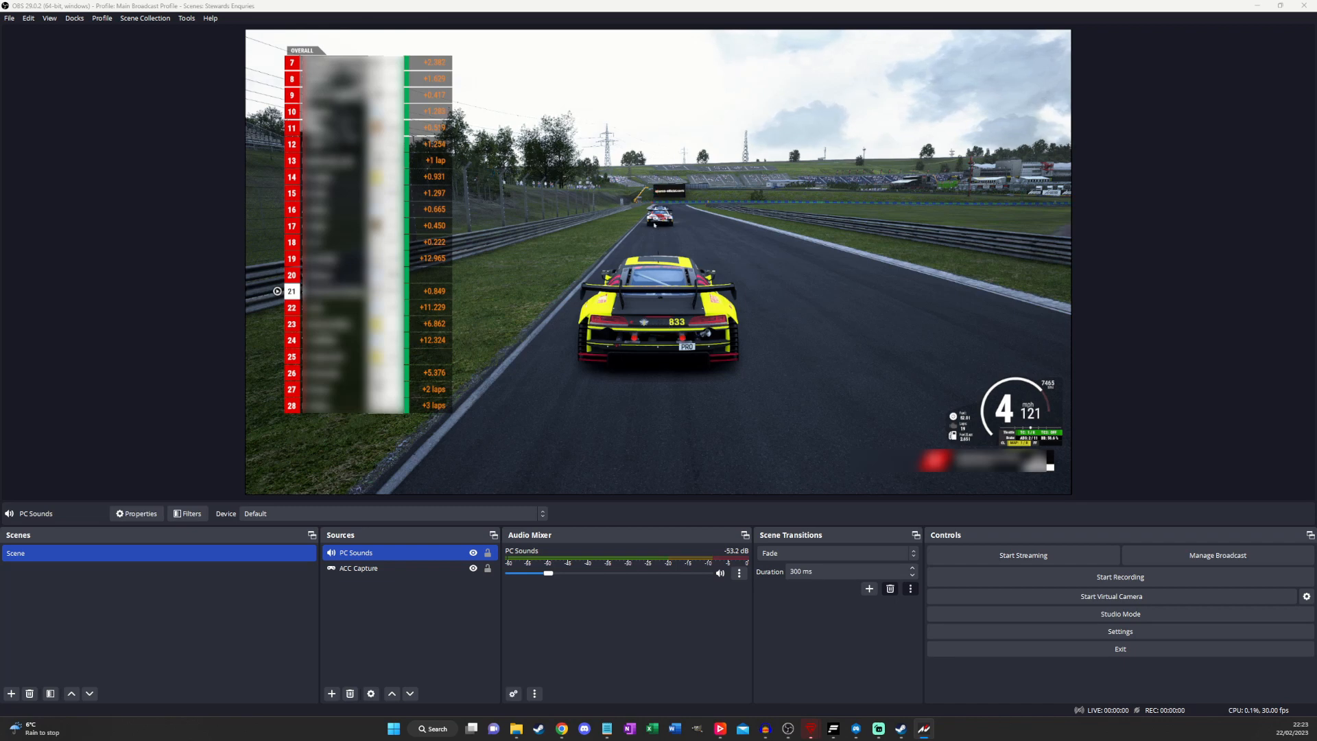
Step: Rewind the paused replay five seconds to 39:39 and follow the car in 19th place
mouse_move(589, 462)
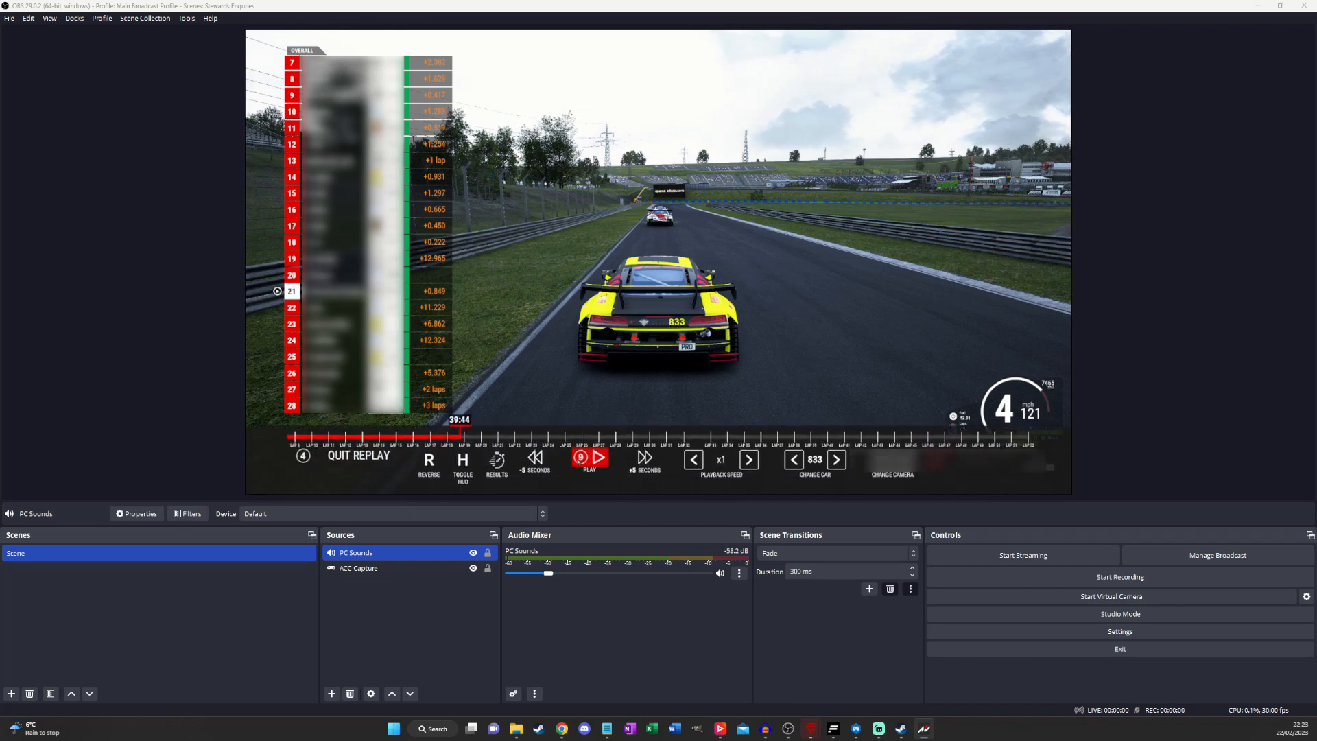
click(538, 459)
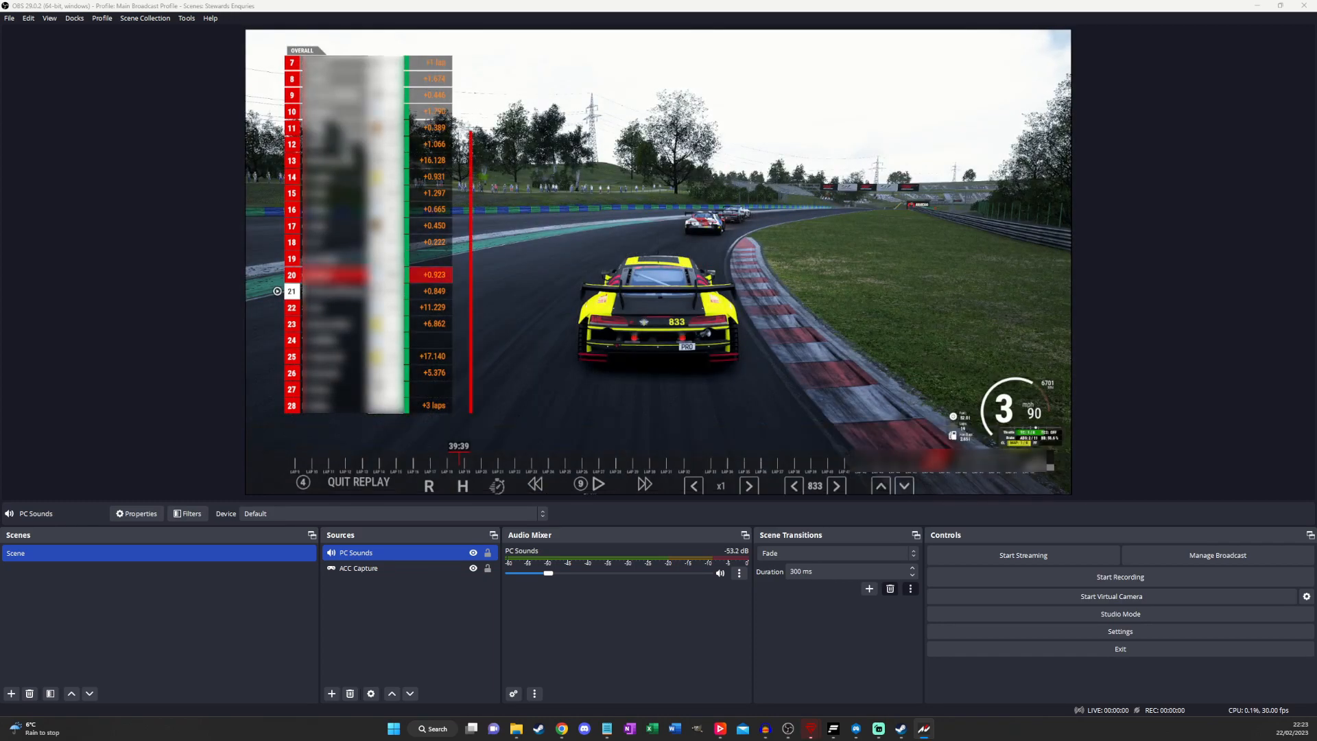
click(277, 291)
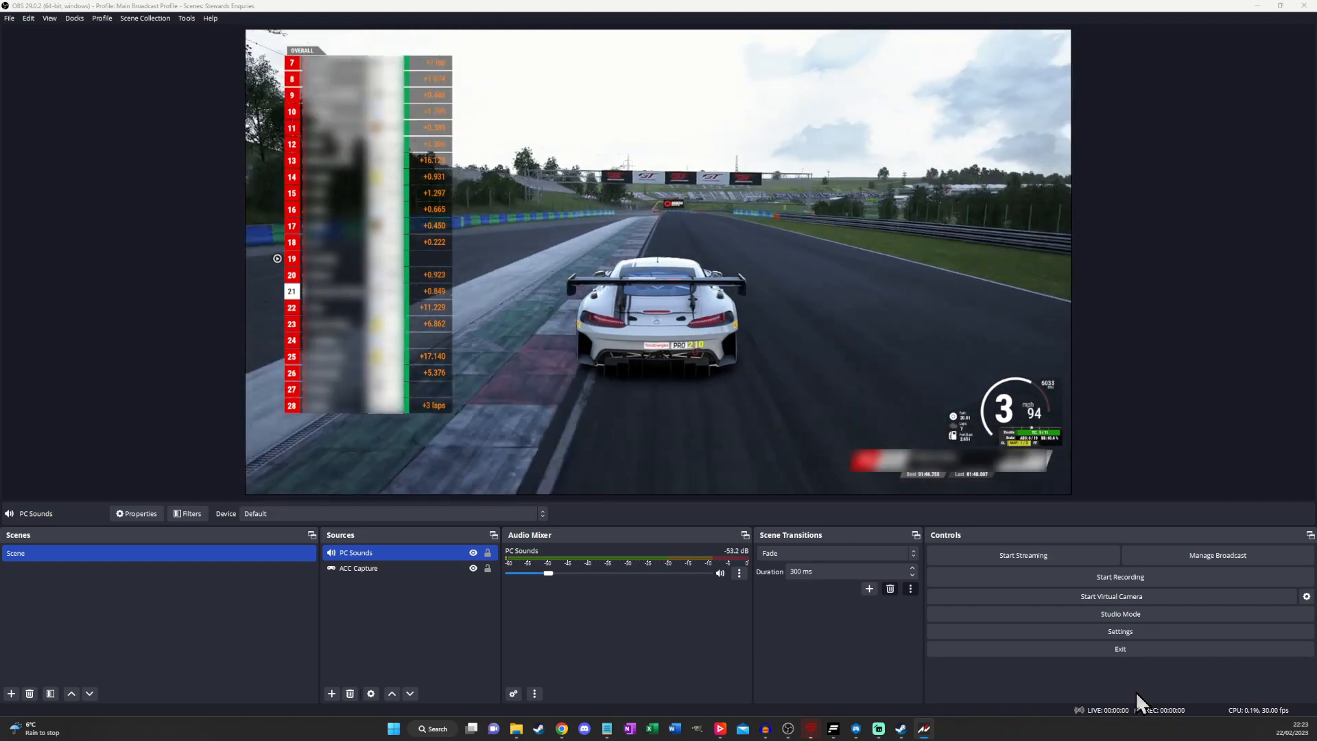
Step: Record the incident from car 210's chase view in OBS, then pause both the recording and the replay
click(1185, 577)
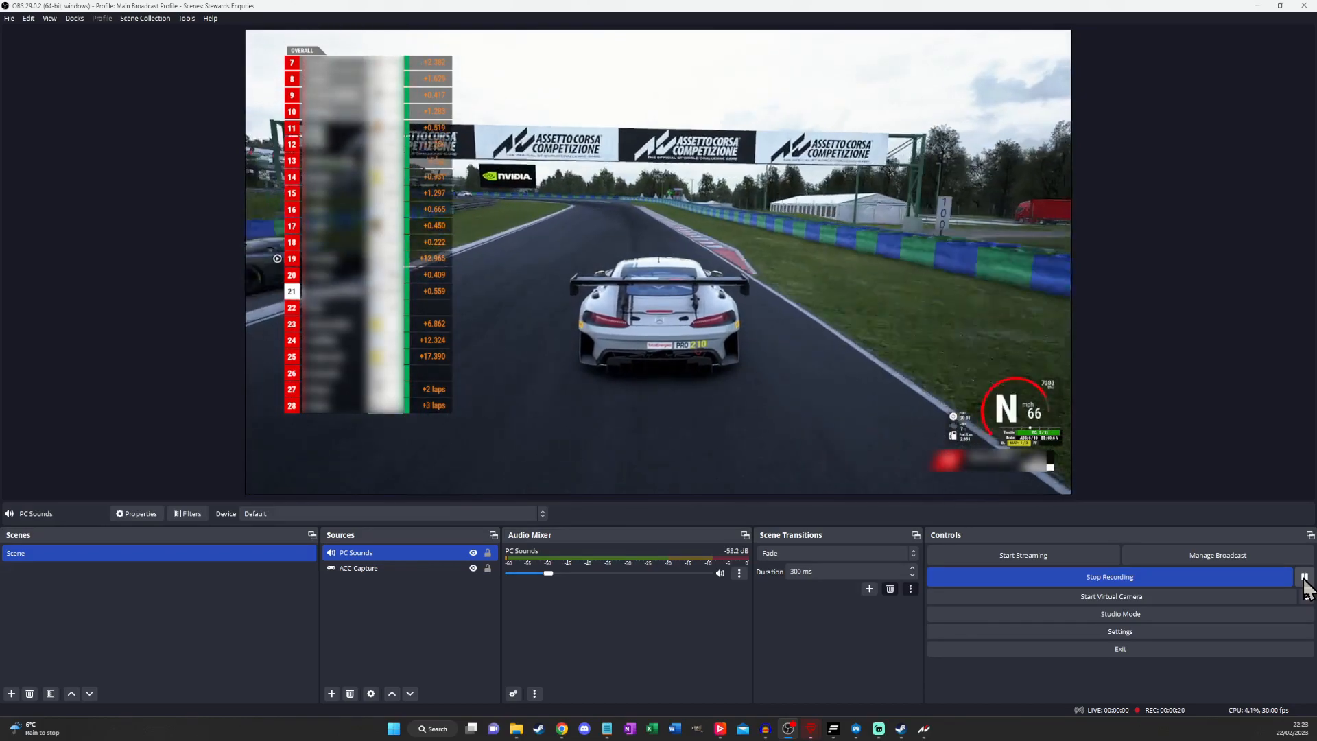
click(1305, 578)
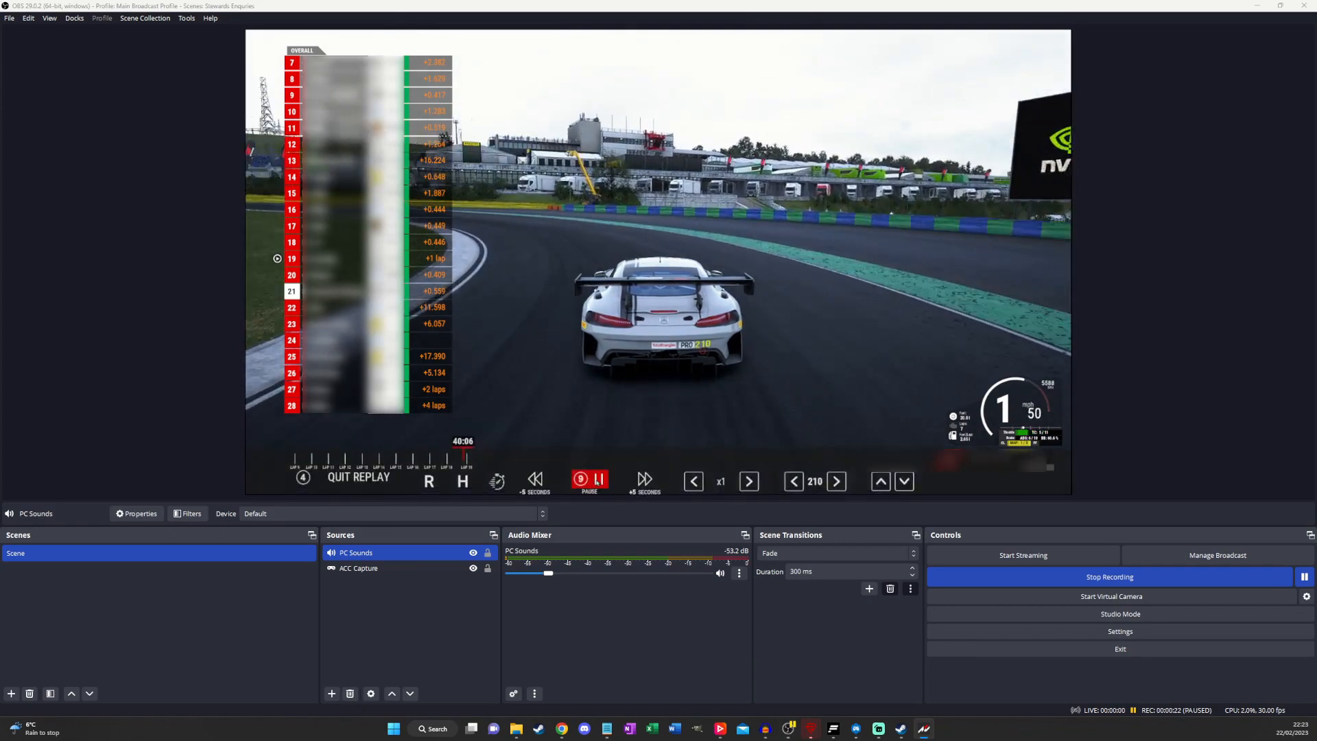
click(594, 458)
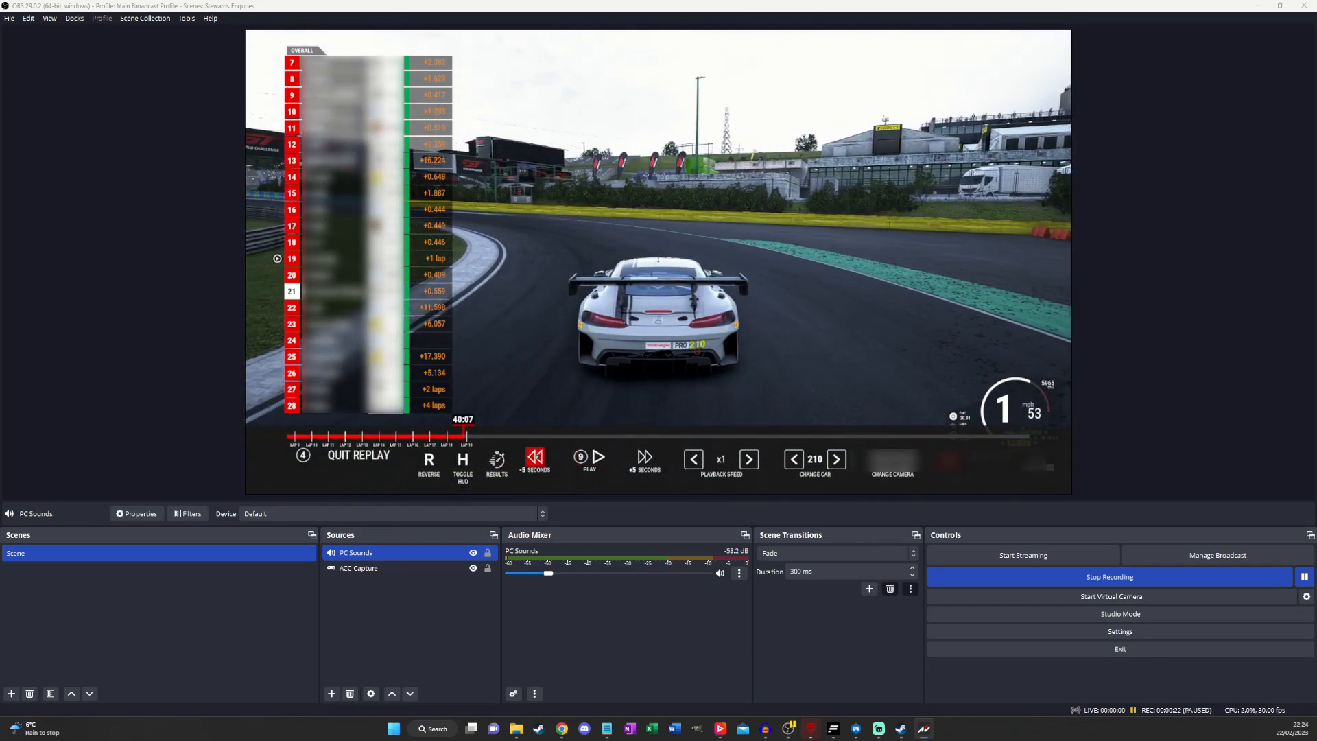
Step: Rewind the replay in five-second jumps to 39:42 and switch car 210 to its cockpit camera
click(537, 457)
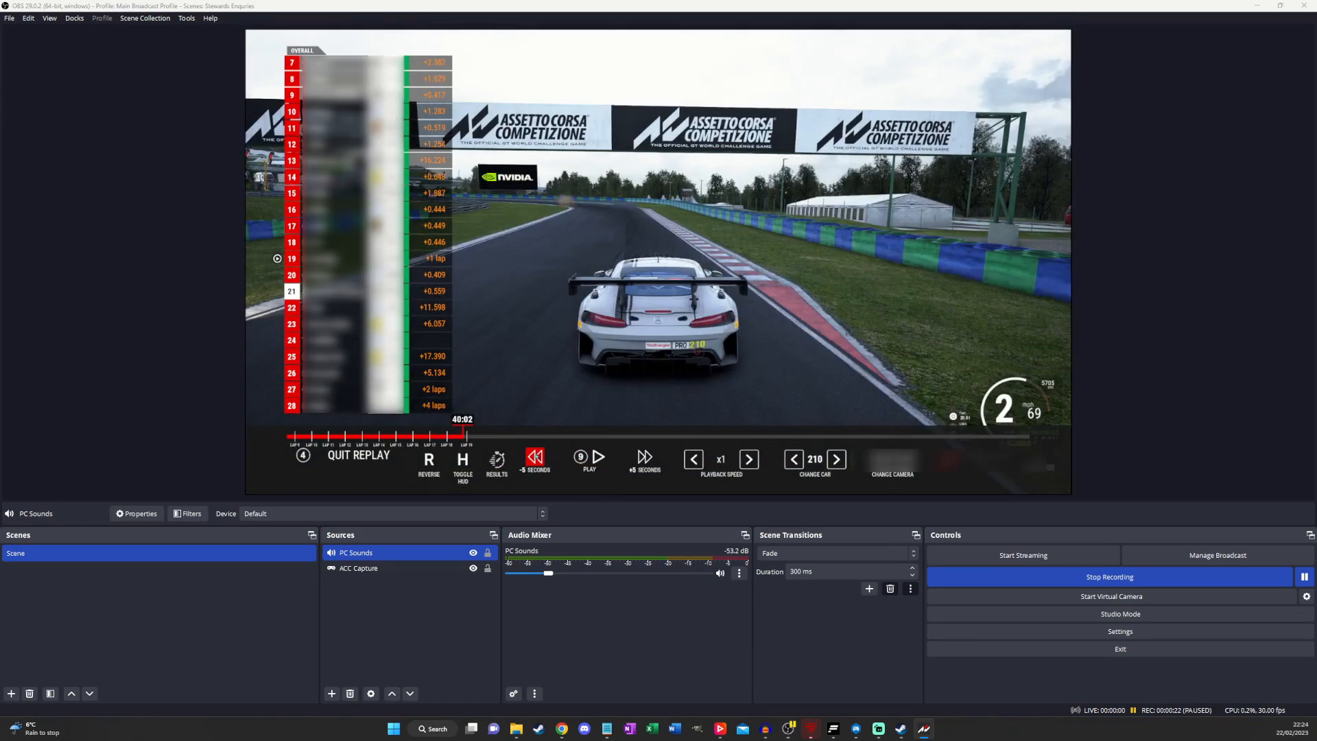
click(537, 457)
click(537, 457)
click(535, 457)
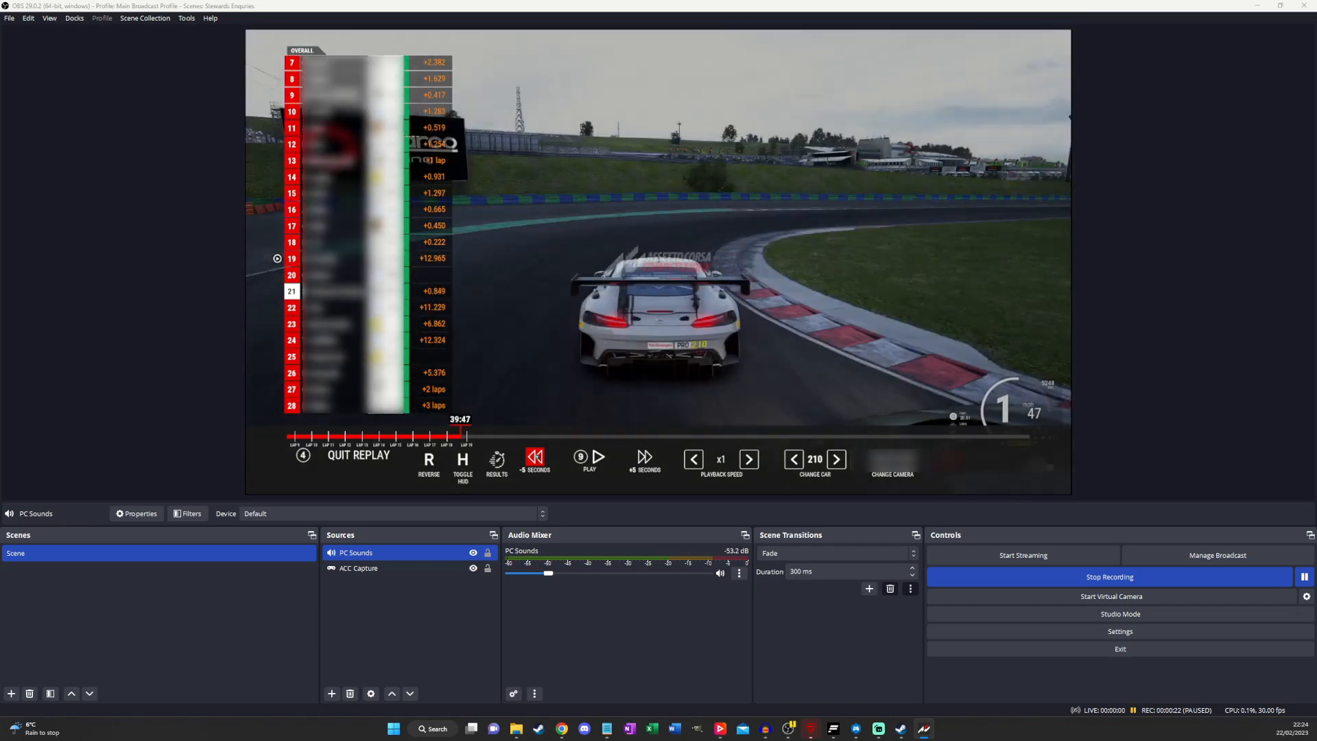
click(535, 458)
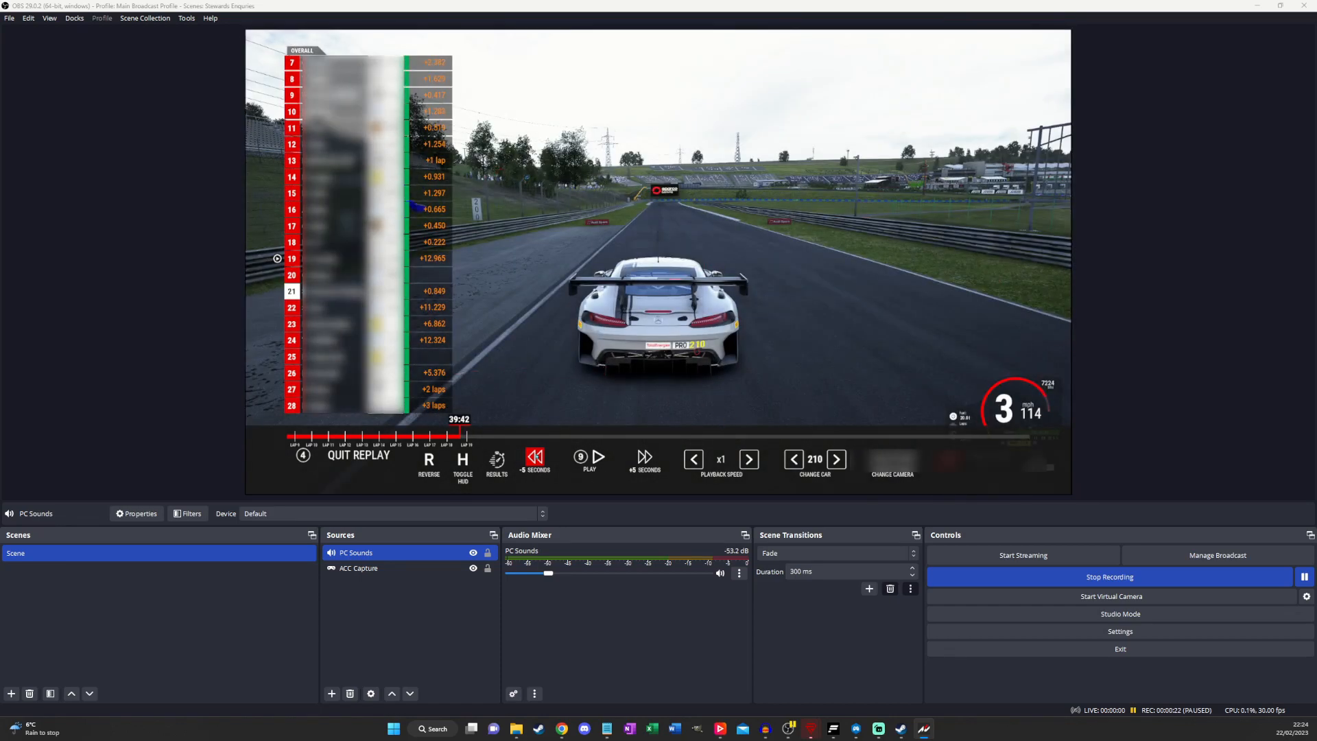
key(F1)
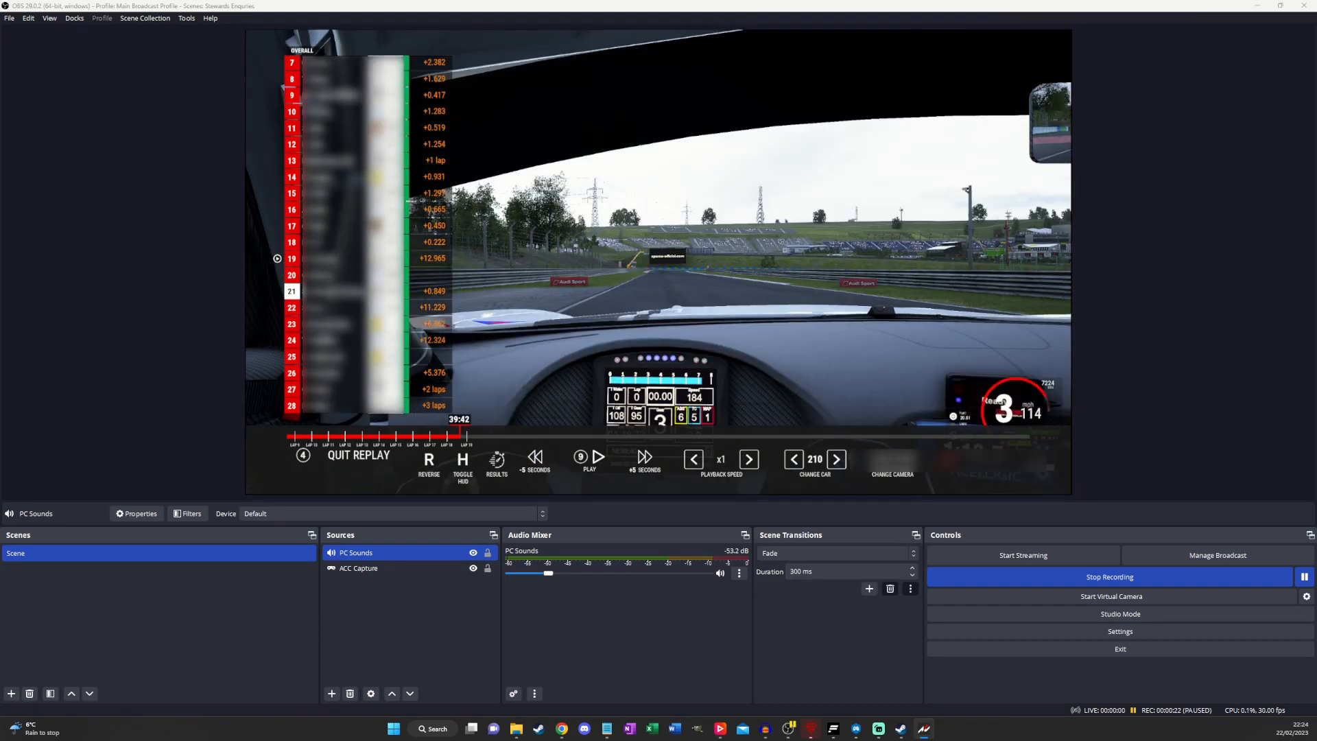
Step: Play the replay and resume recording to capture car 210's cockpit view, pausing the recording after the incident
click(598, 456)
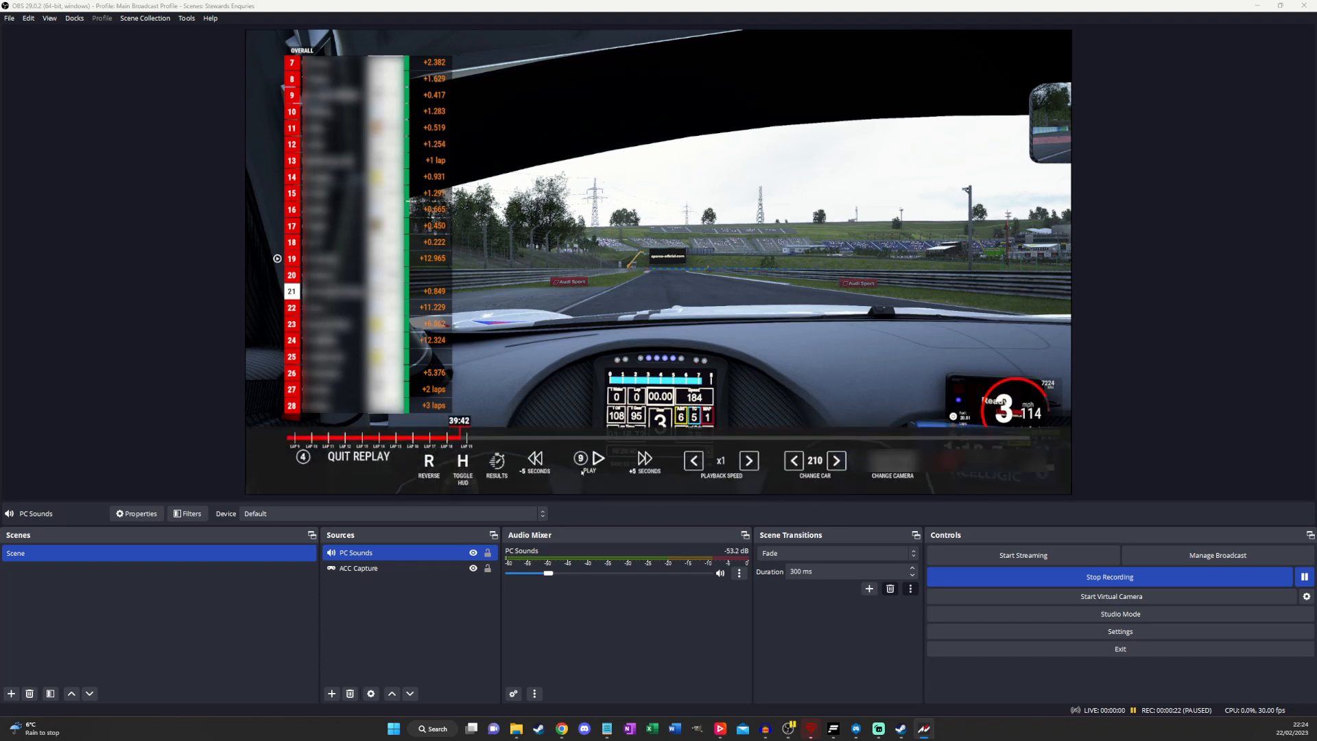
click(1304, 577)
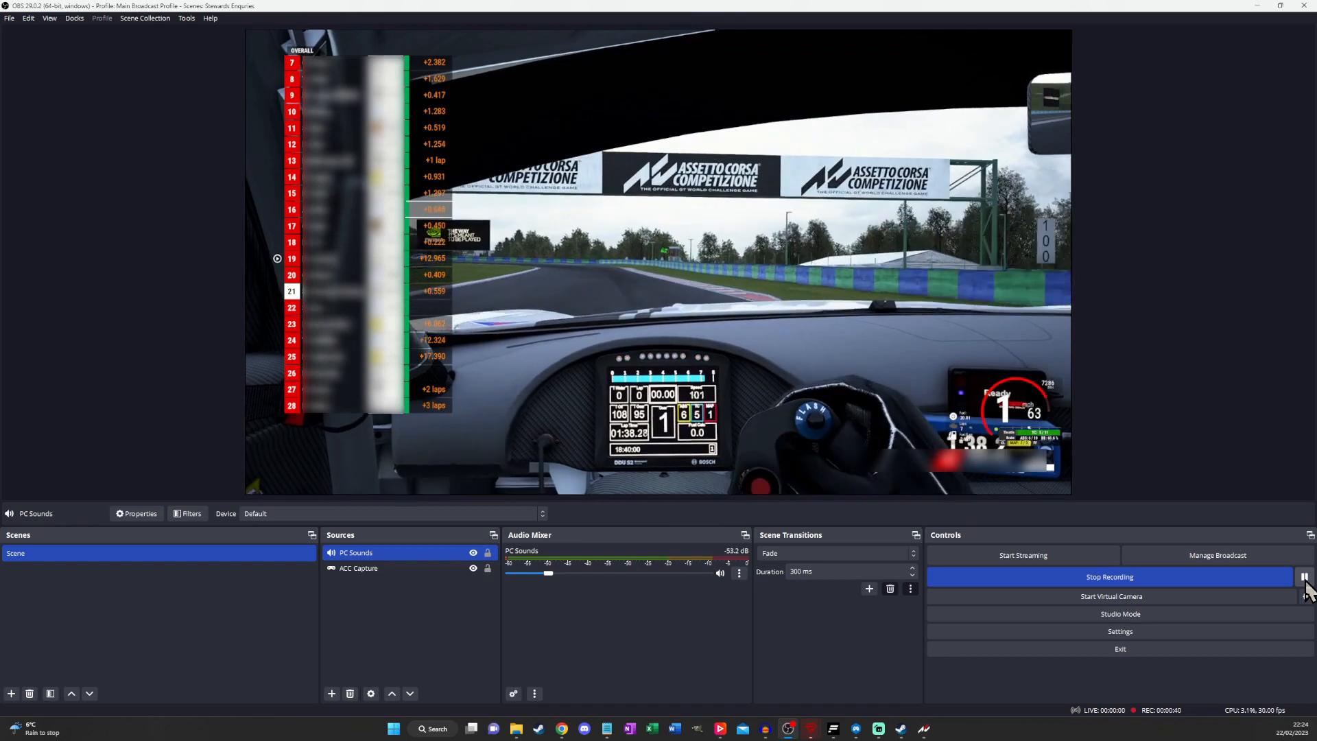
click(1304, 577)
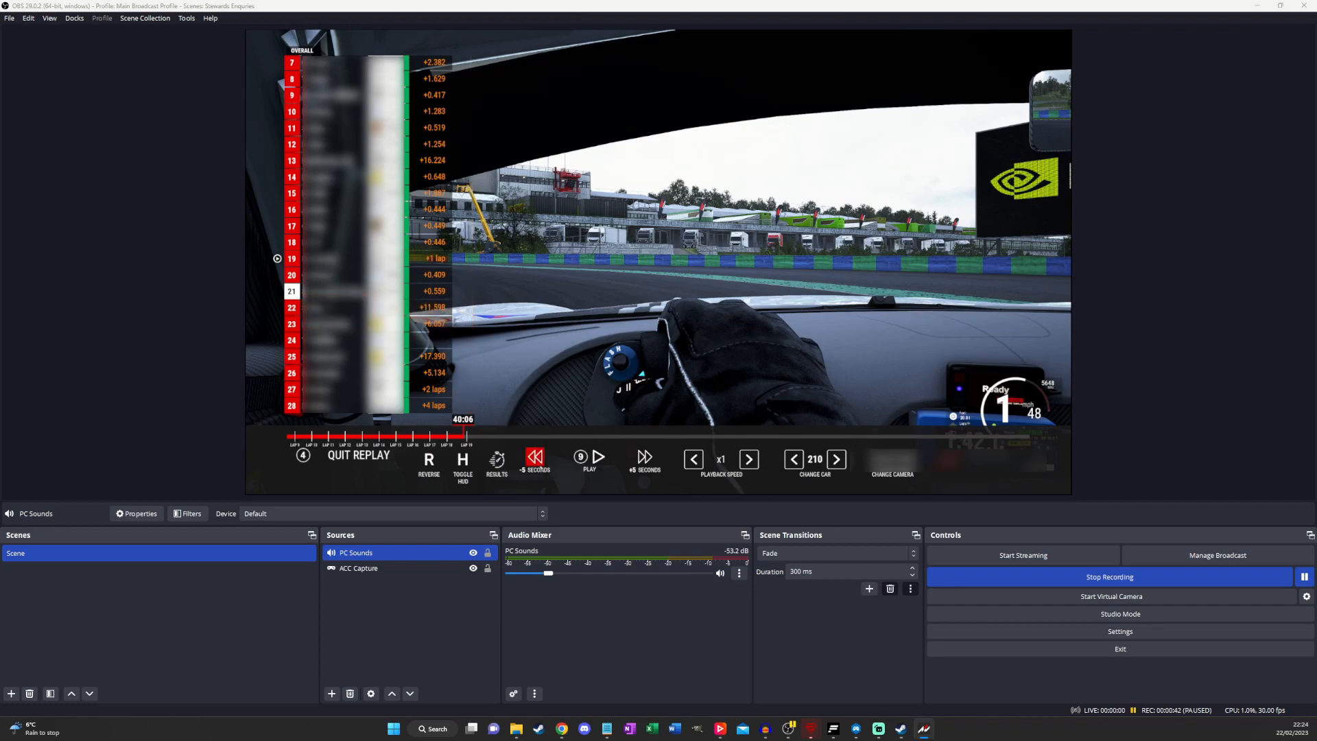
Step: Rewind the replay to 39:36, then jump forward five seconds to 39:41
click(537, 460)
click(539, 463)
click(539, 463)
click(539, 463)
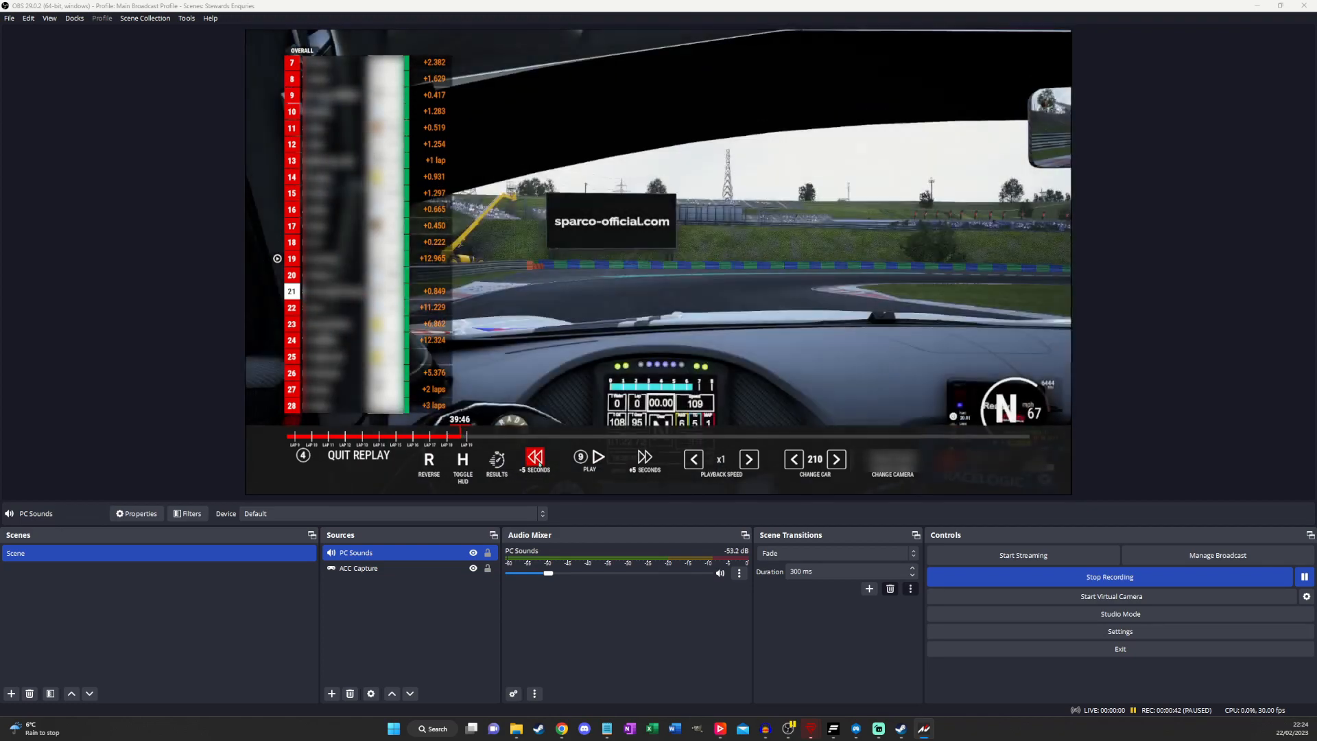
click(539, 463)
click(539, 463)
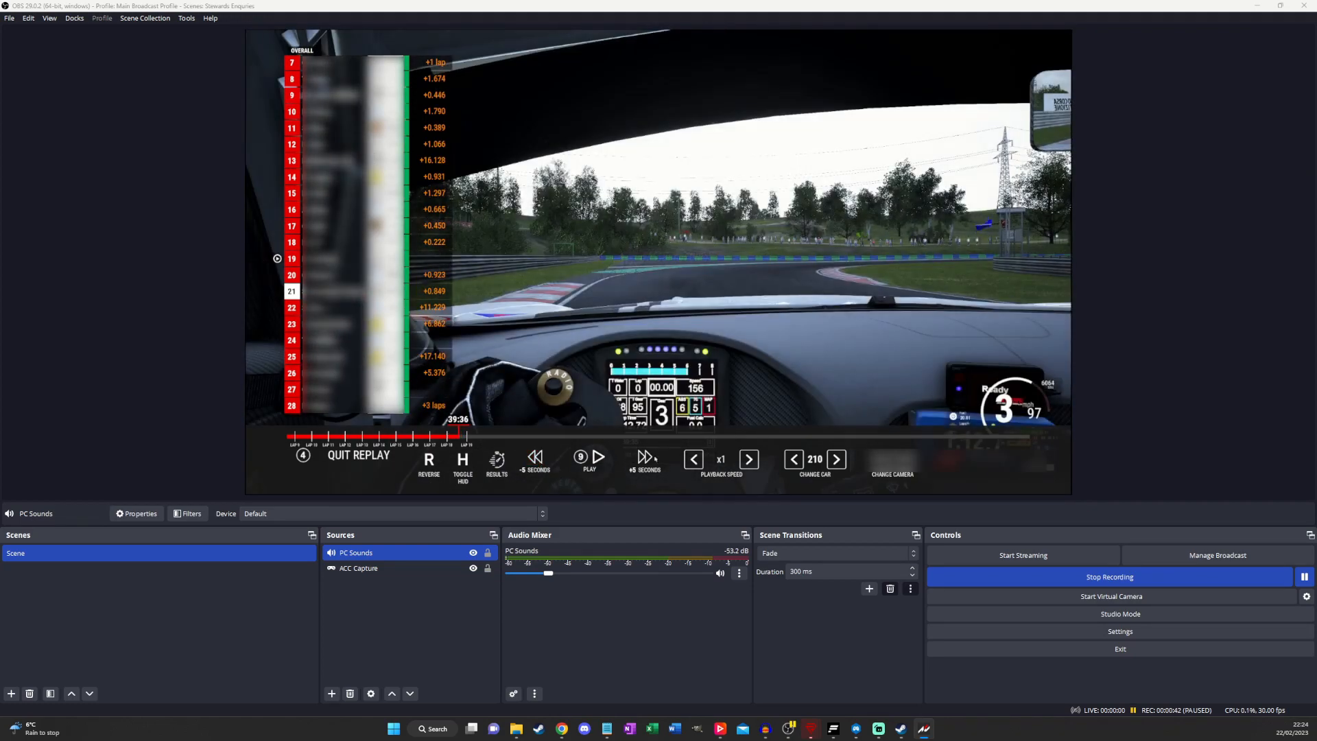
click(648, 458)
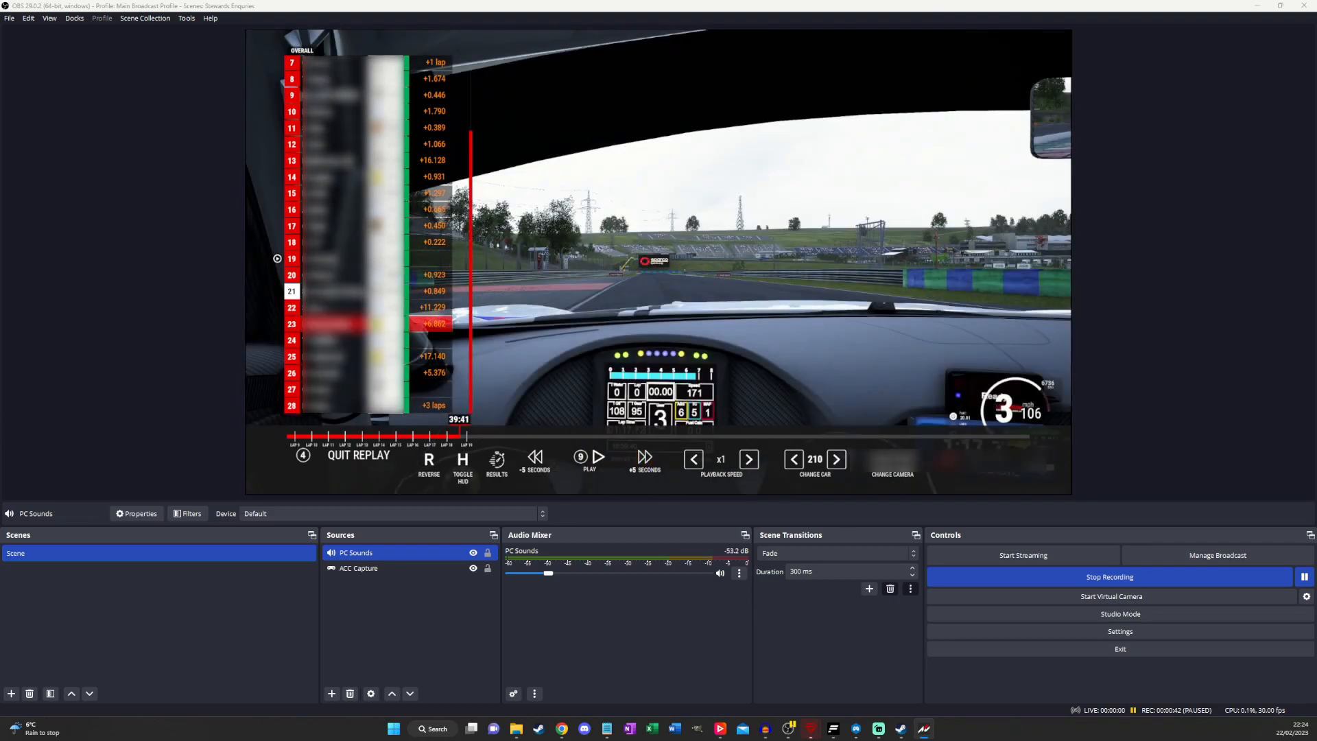
Step: Follow the car in 27th place and cycle its camera from the cockpit to the chase view
click(345, 389)
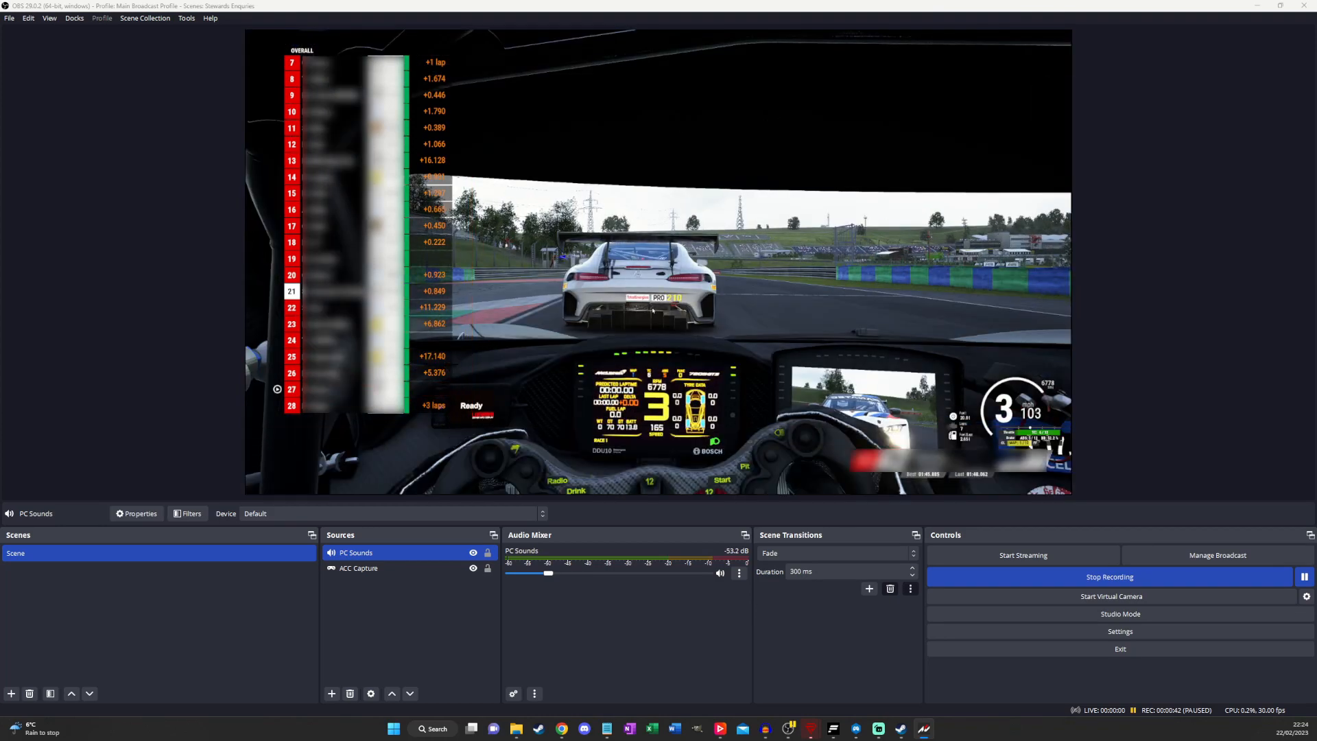
key(F1)
key(F1)
key(F1)
key(F1)
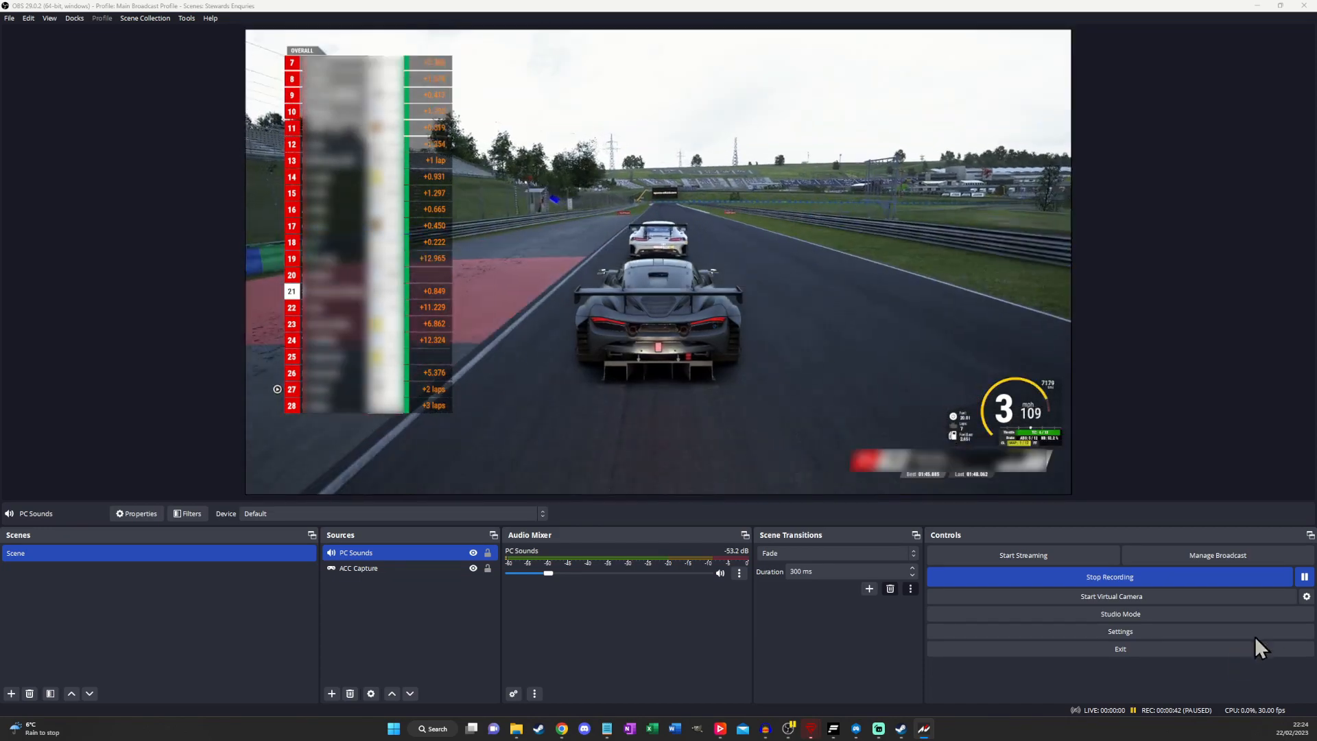
Step: Resume recording to capture car 3's chase view, then pause the recording and return to the game
click(1303, 578)
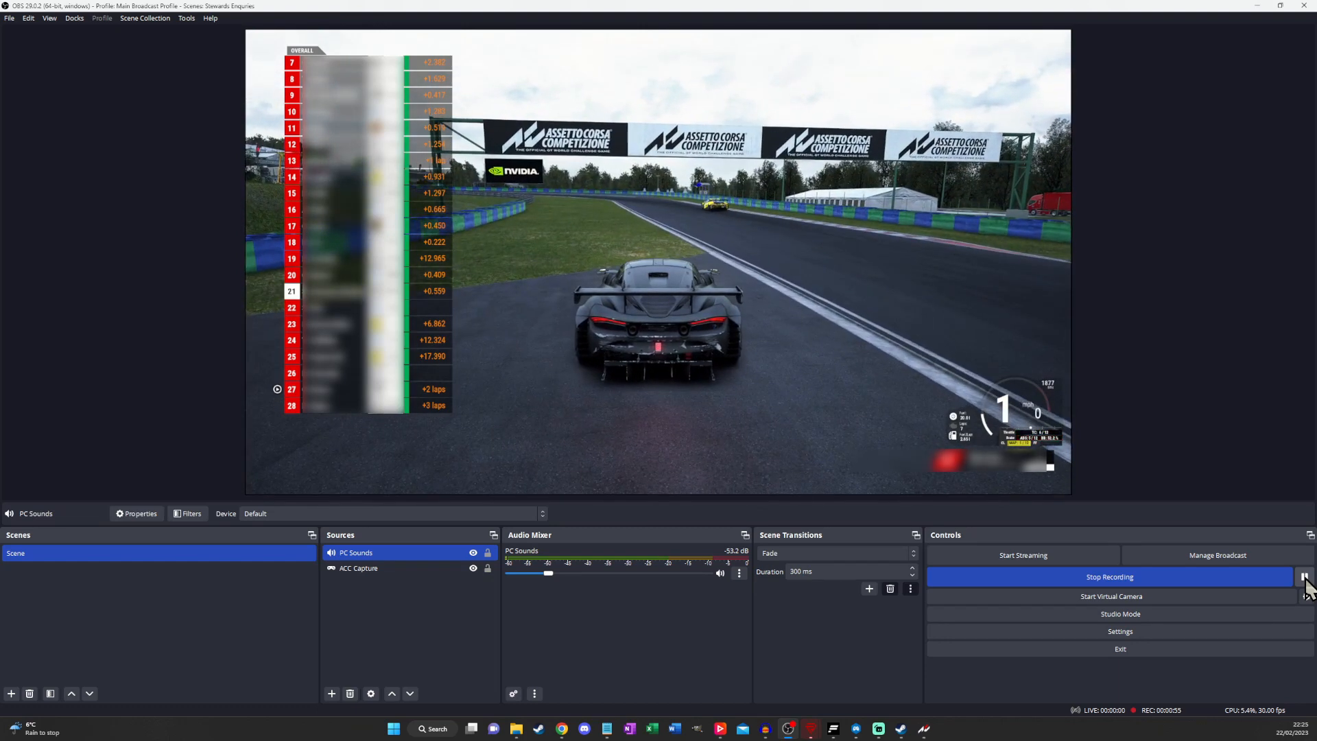
key(alt+Tab)
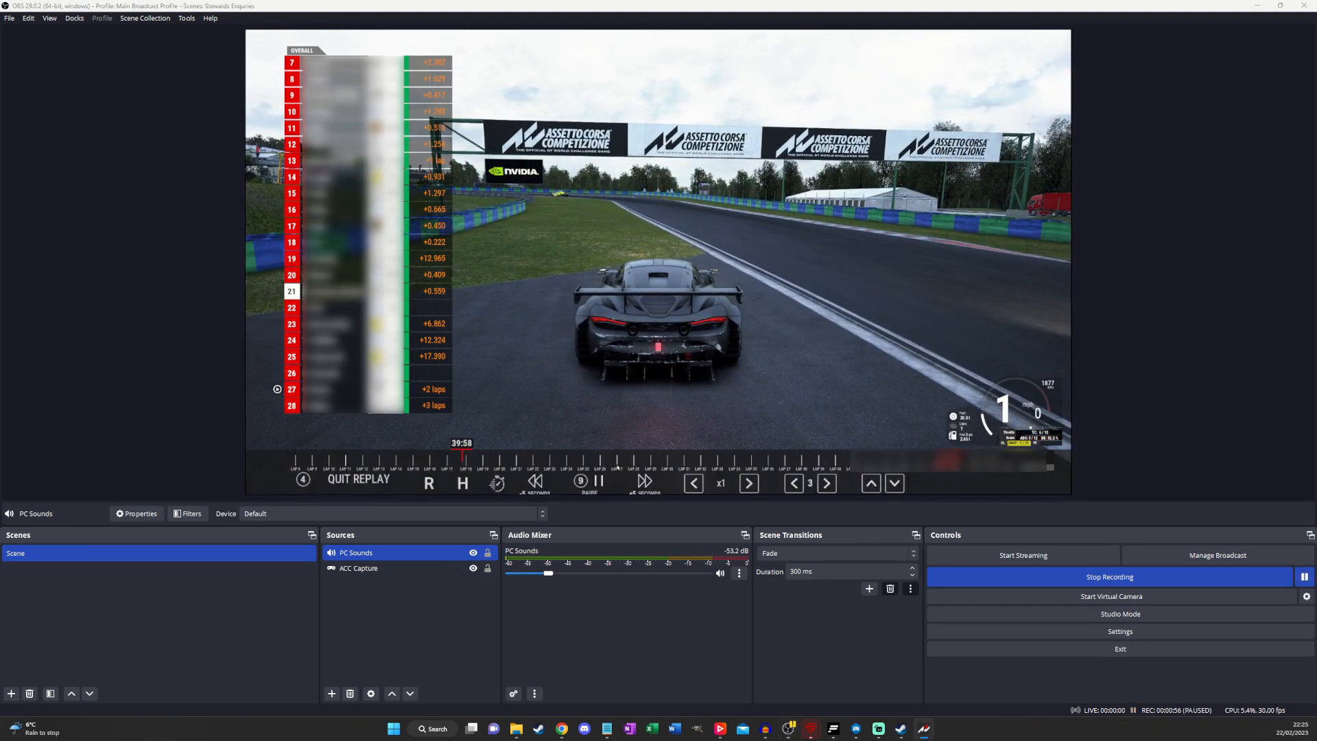
Step: Rewind the replay to 39:38, jump forward five seconds and switch car 3 to its cockpit camera
click(537, 459)
click(536, 459)
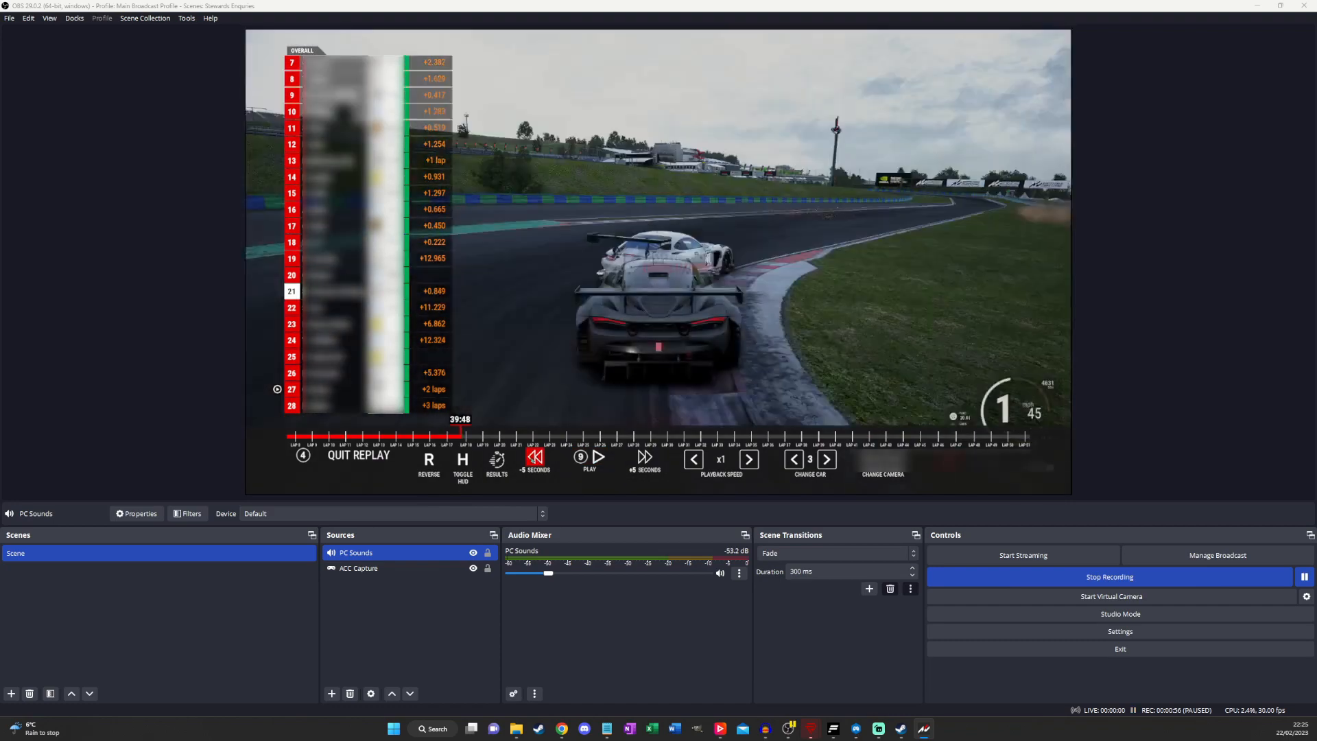
click(535, 460)
click(534, 460)
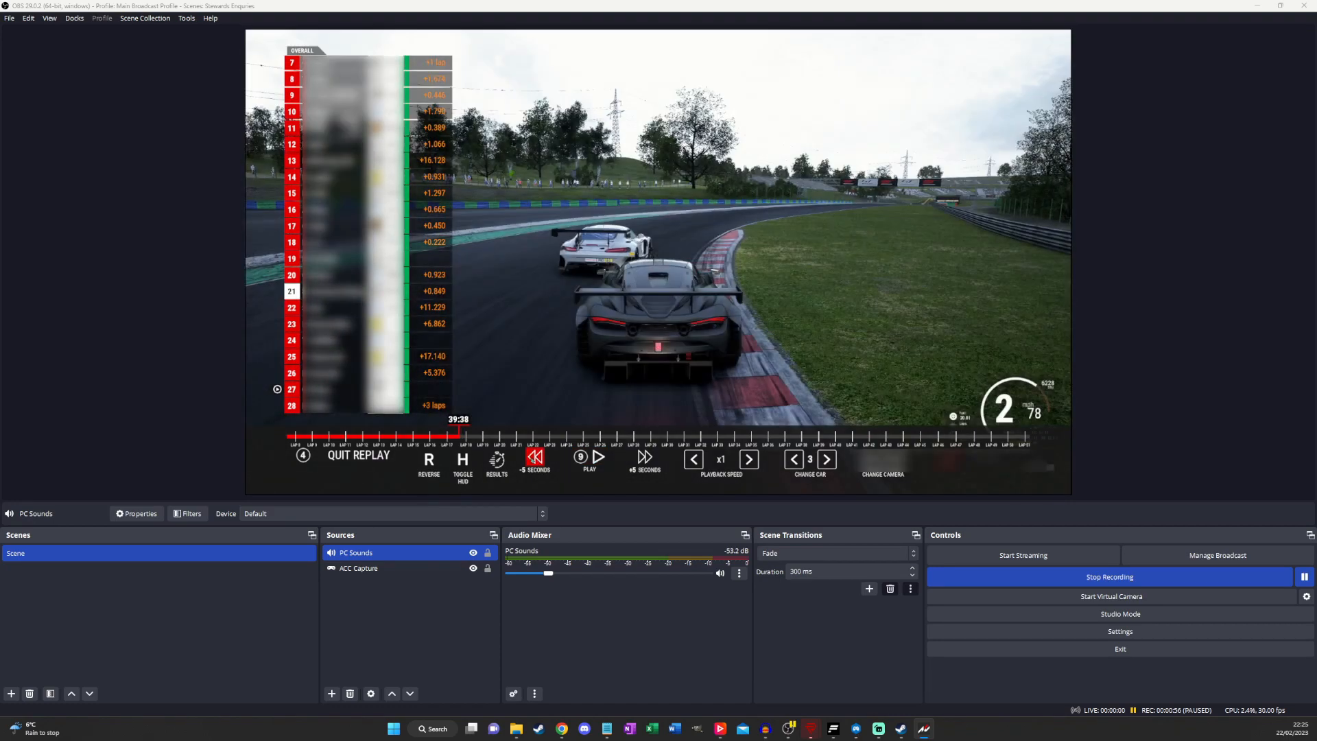
click(646, 460)
key(F1)
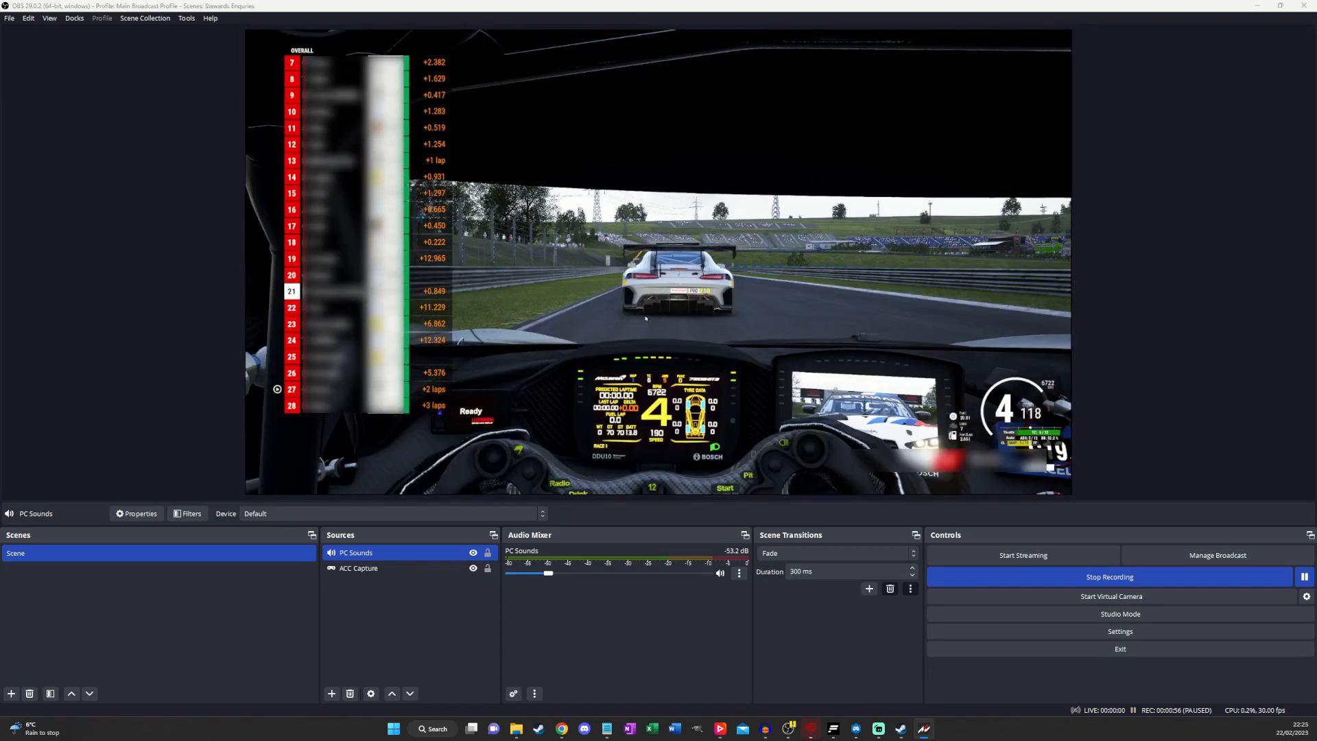
Step: Play the replay and resume recording to capture car 3's cockpit view, then pause the recording and the replay
click(601, 455)
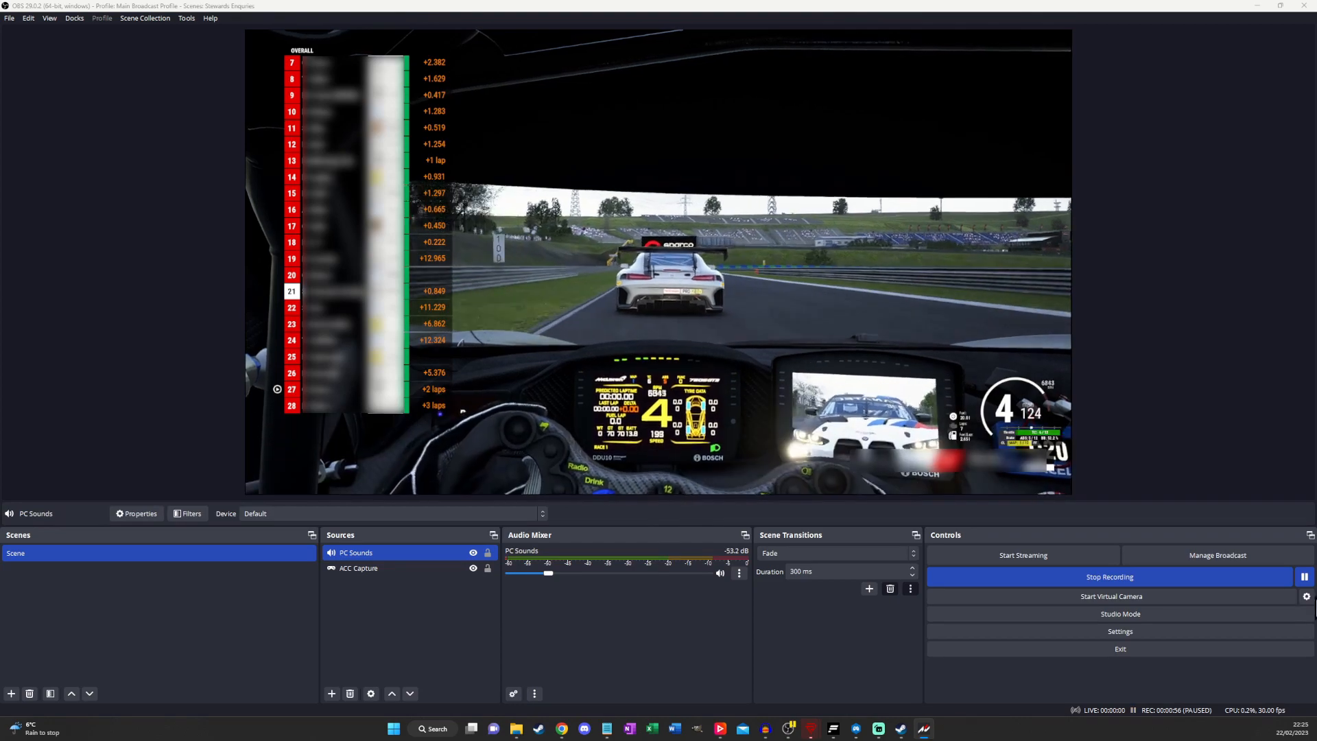
click(1304, 576)
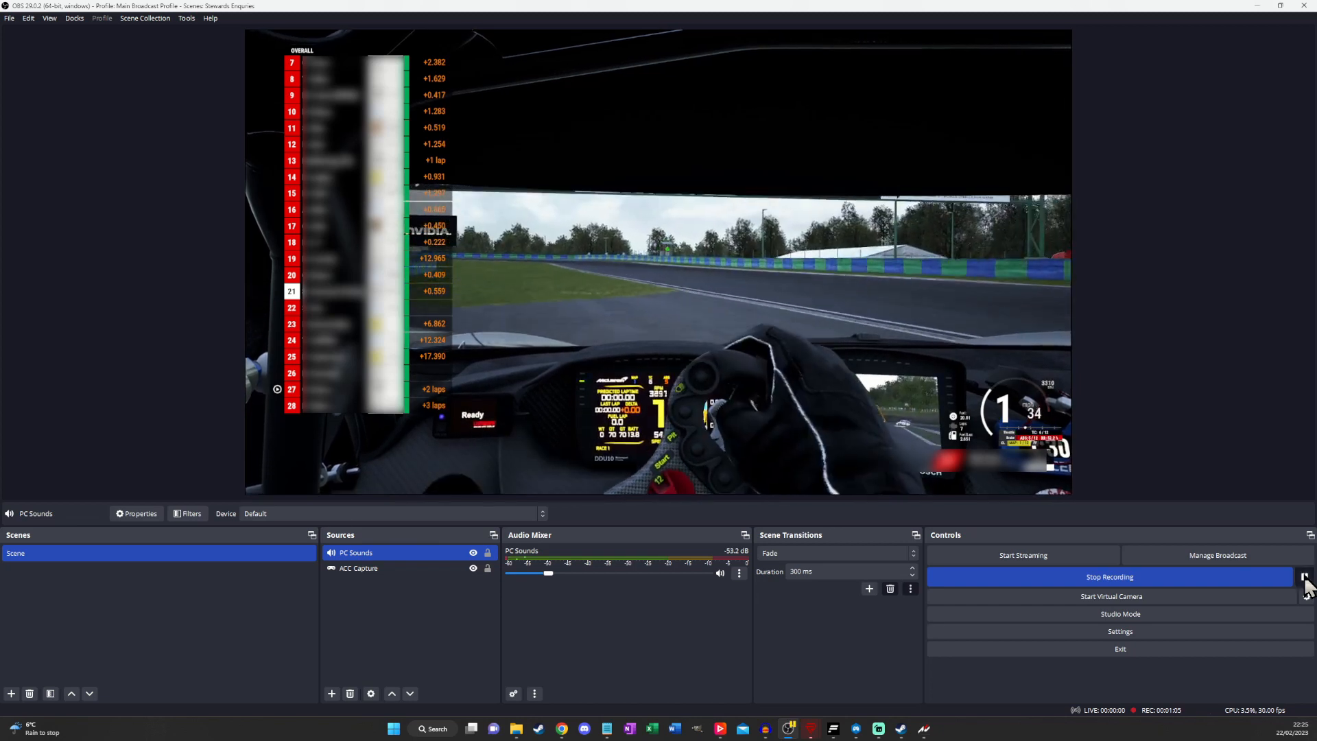
click(598, 471)
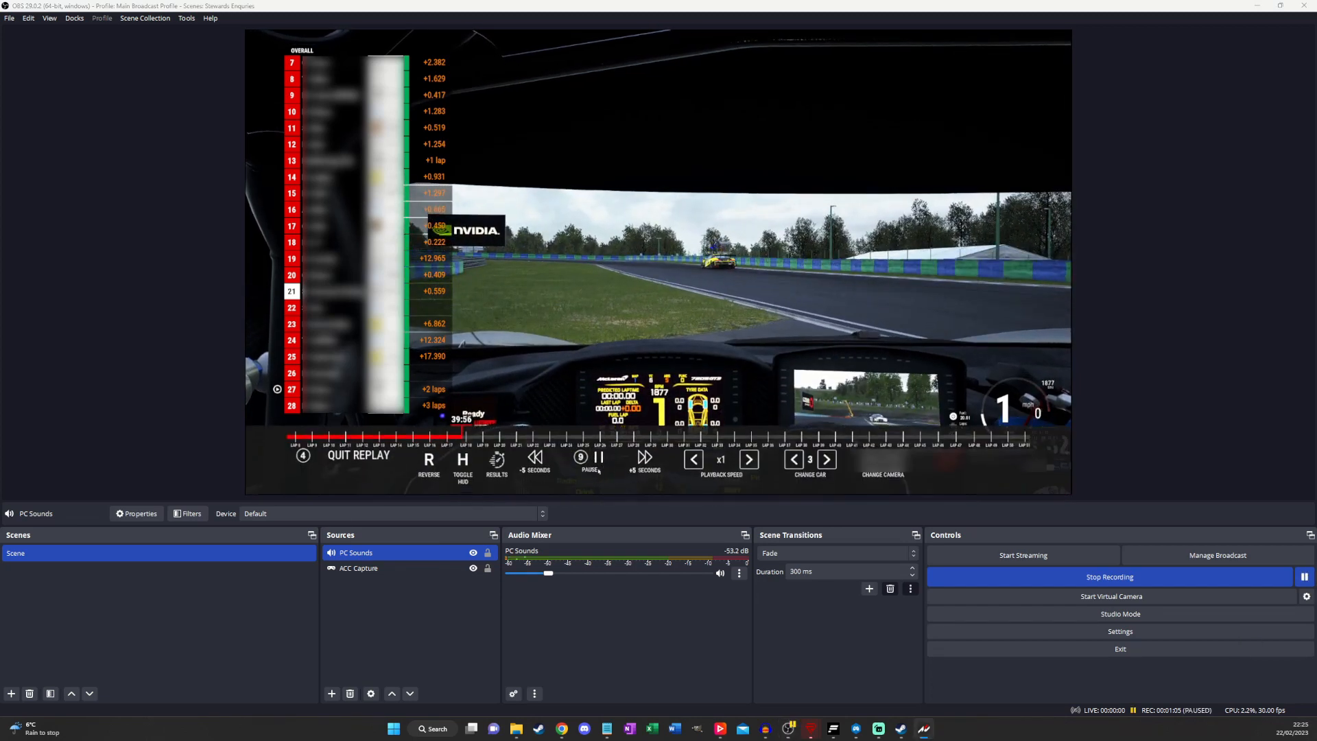
Step: Rewind the replay to 39:37, follow car 888 in chase view and record the incident, then pause the recording and replay
click(533, 459)
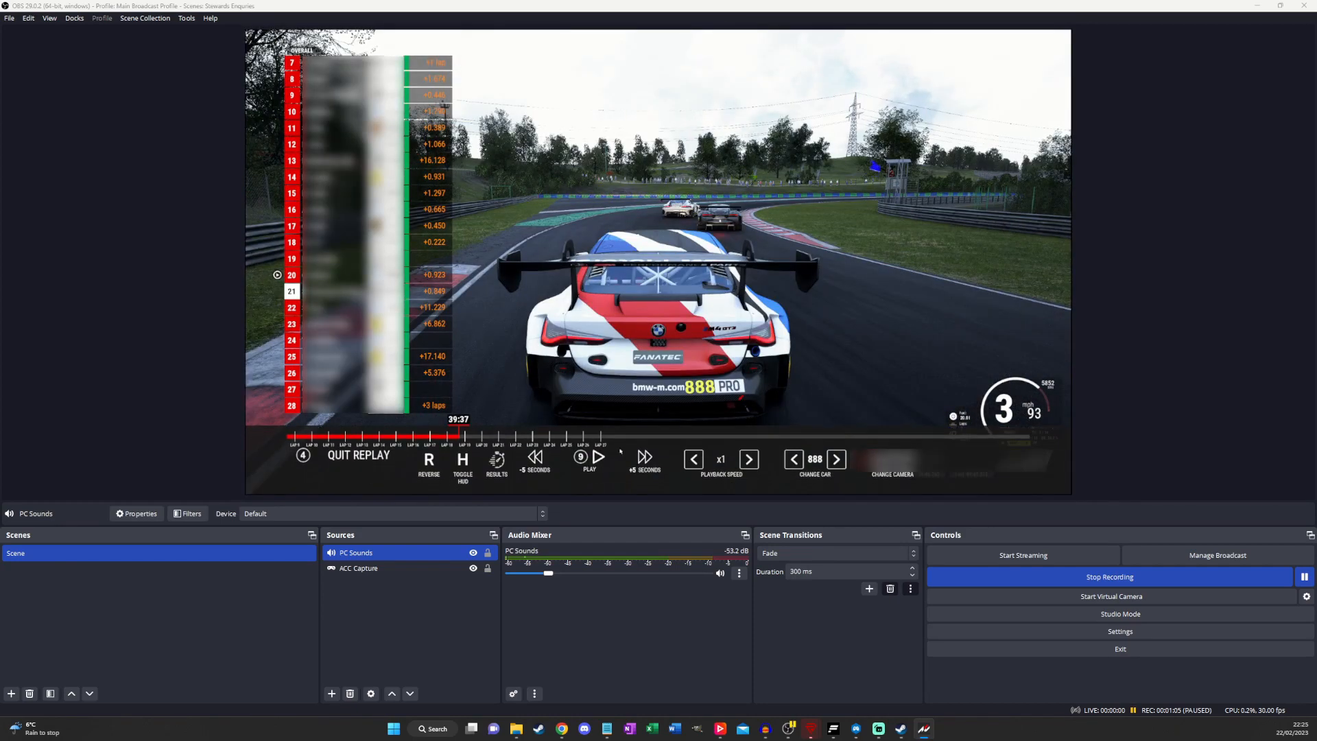
click(1304, 576)
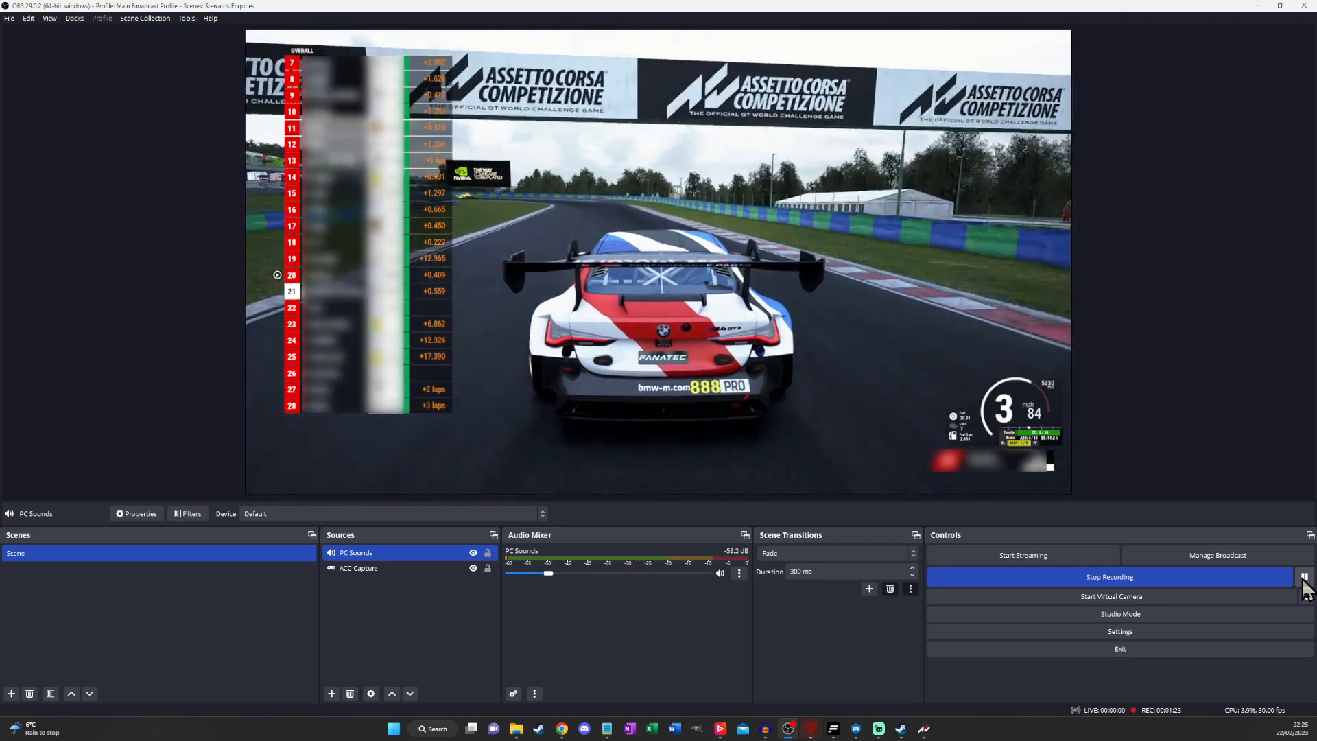
click(1302, 578)
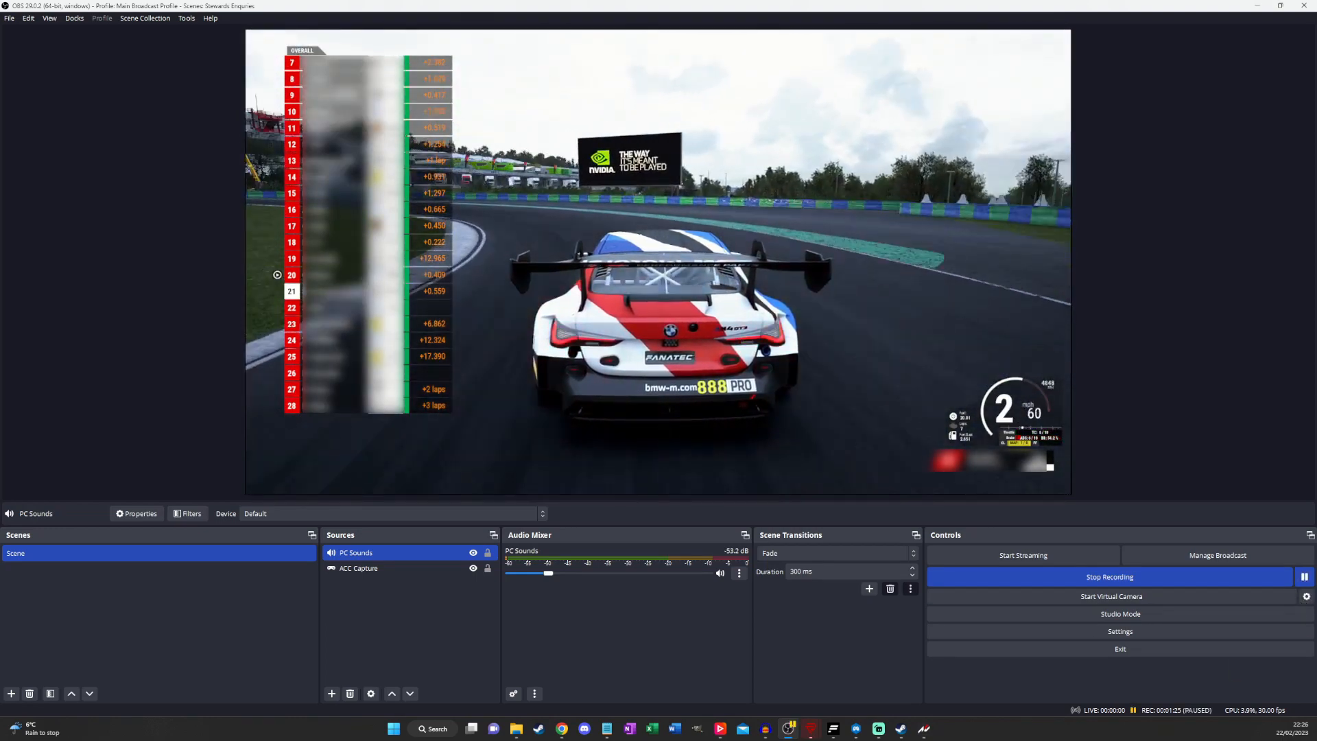
click(588, 461)
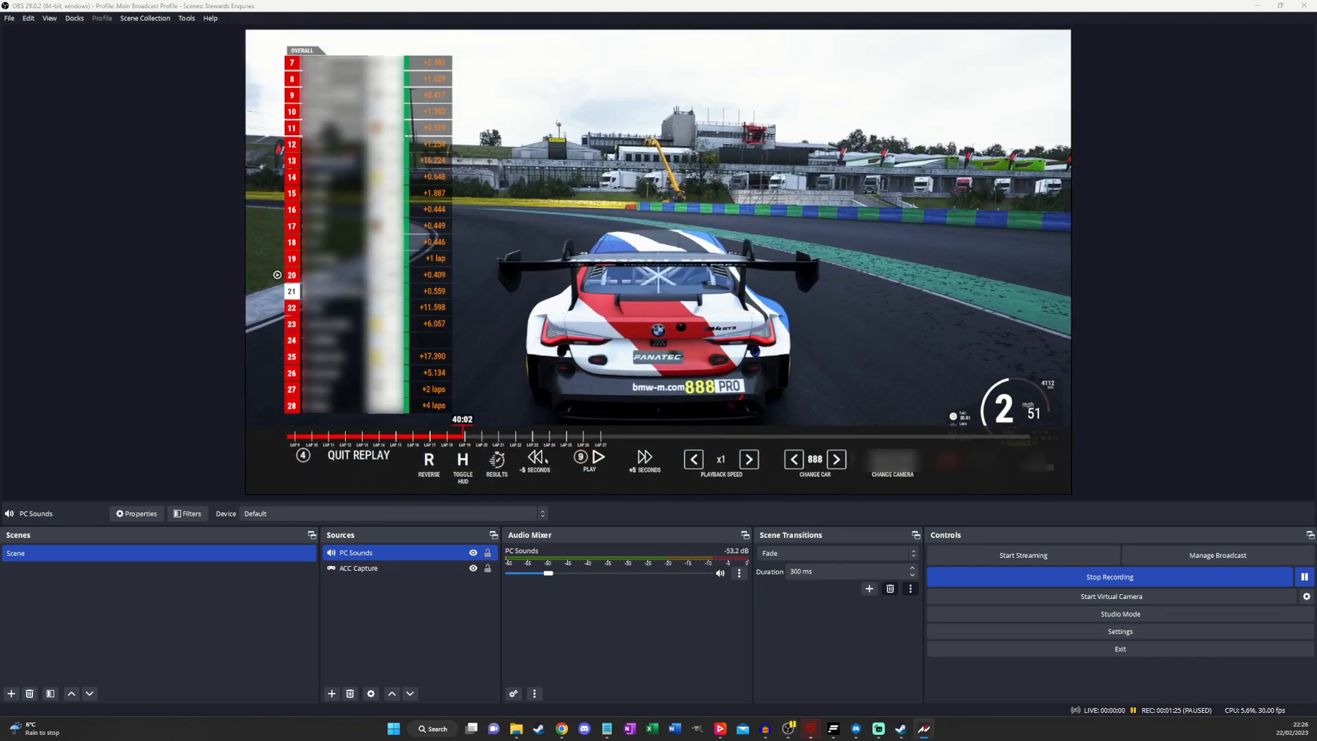
Step: Rewind the replay to 39:37 and cycle car 888's camera from the chase view to the cockpit view
click(535, 456)
click(535, 457)
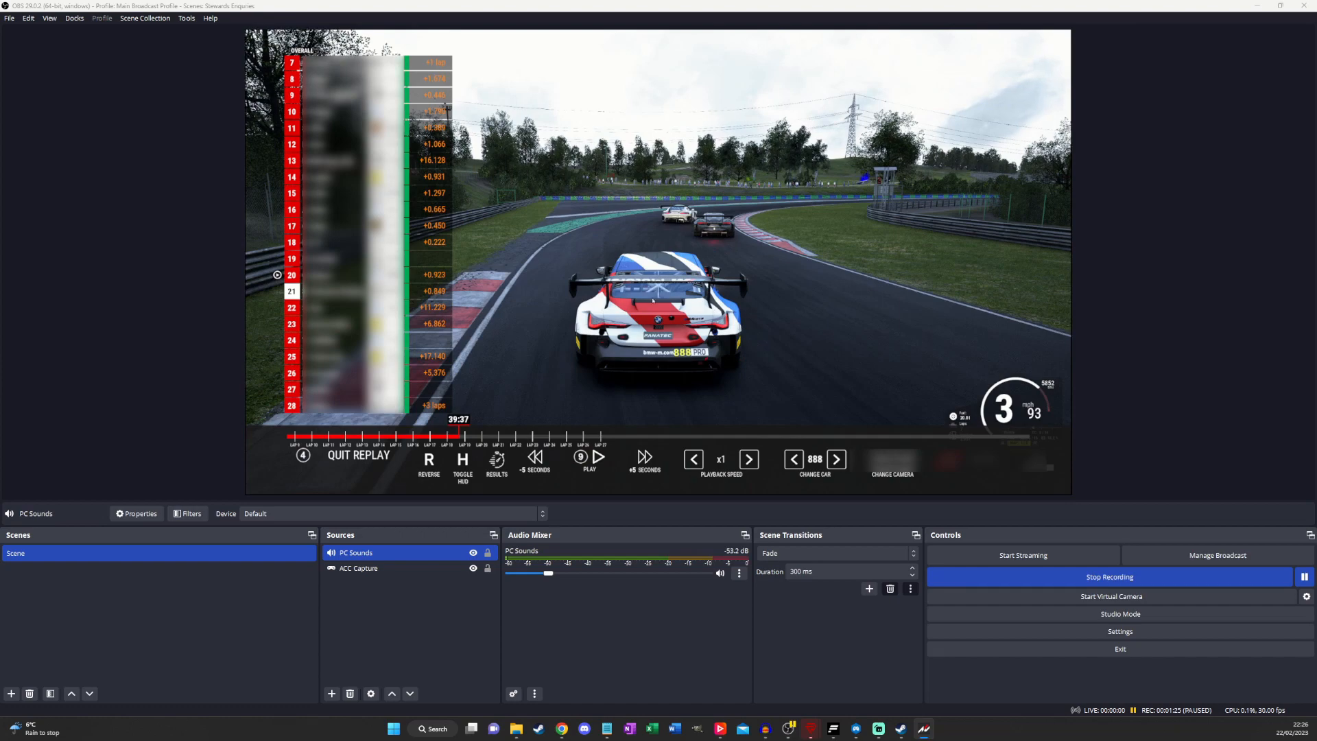
key(F1)
key(F1)
key(F1)
key(F1)
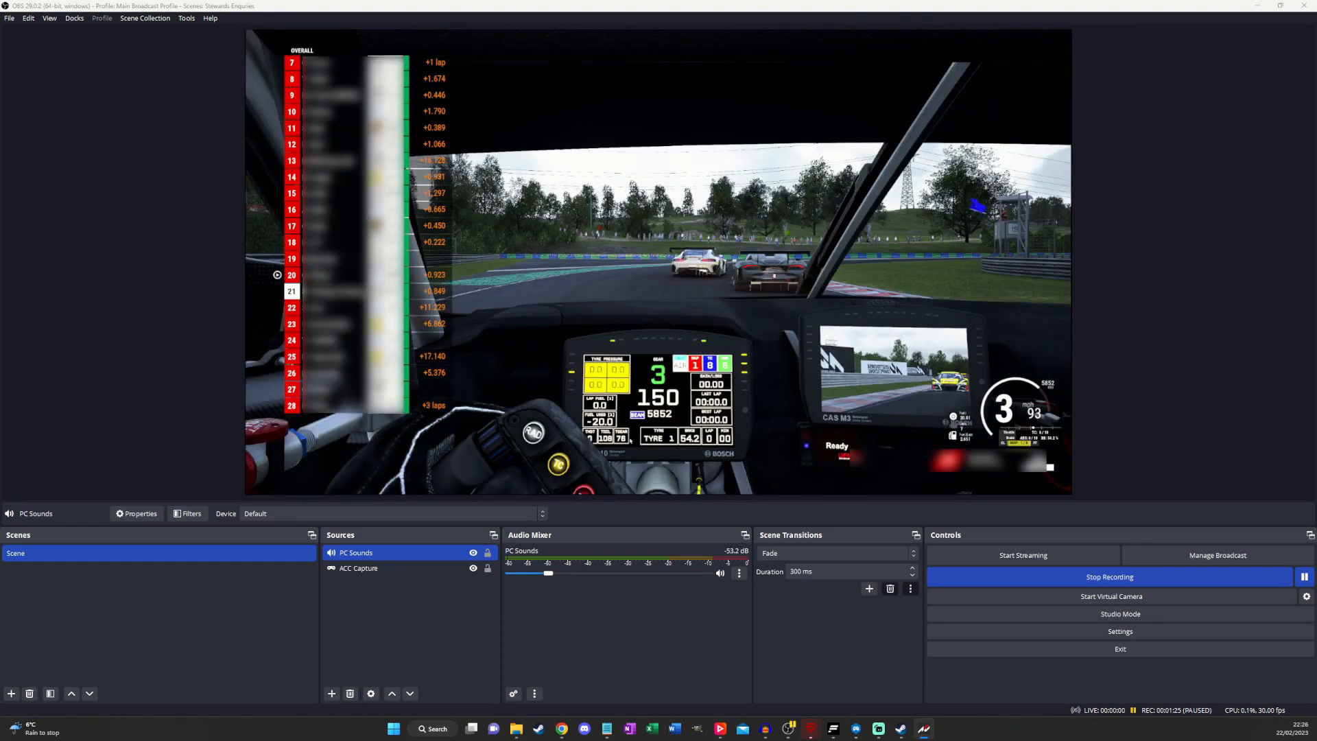
Step: Play the replay and record car 888's cockpit view, then pause the replay and stop the recording
mouse_move(584, 466)
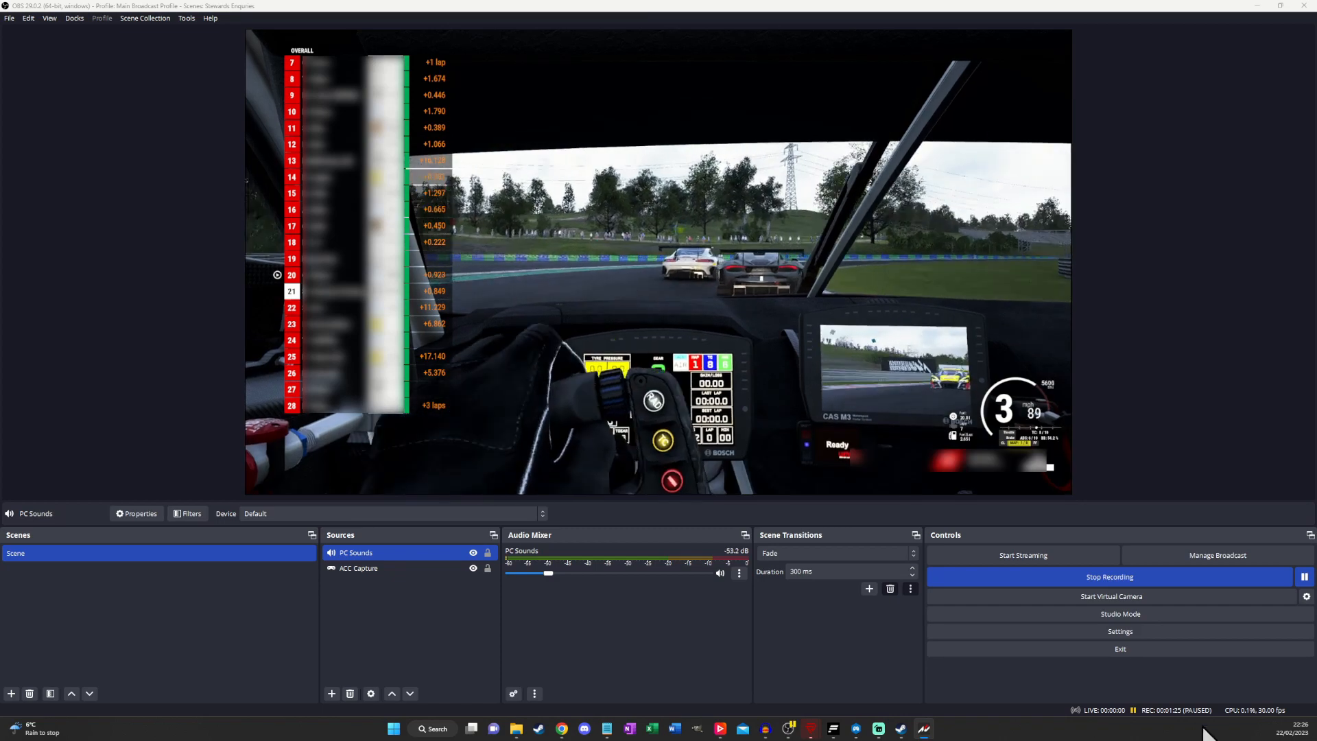
click(1303, 578)
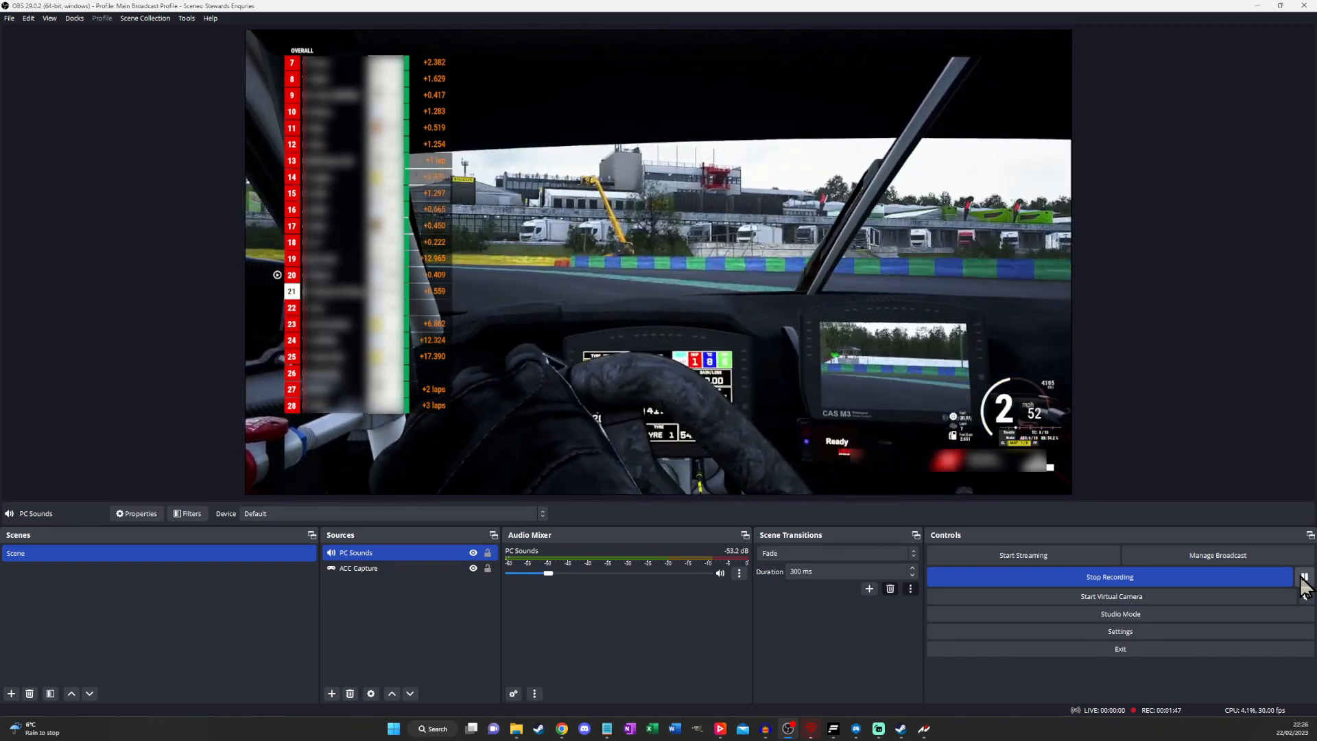
click(1303, 579)
click(923, 728)
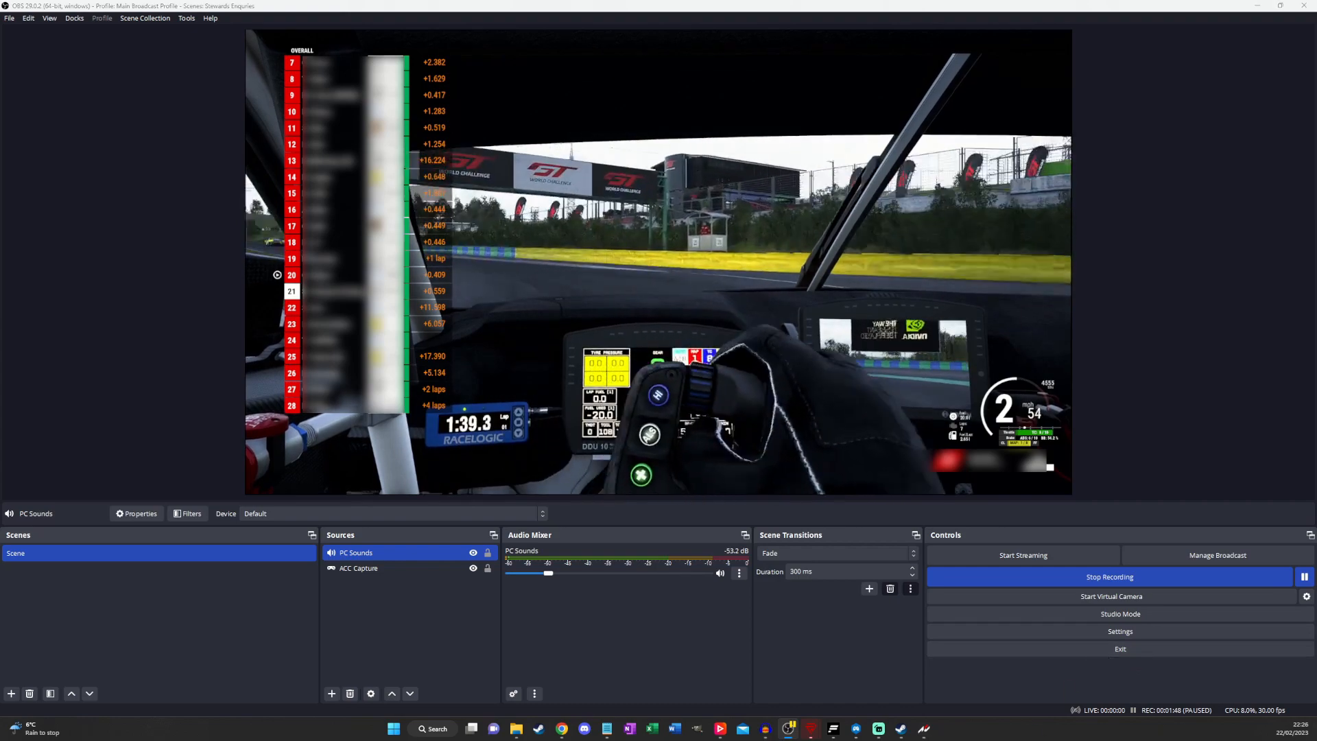
key(space)
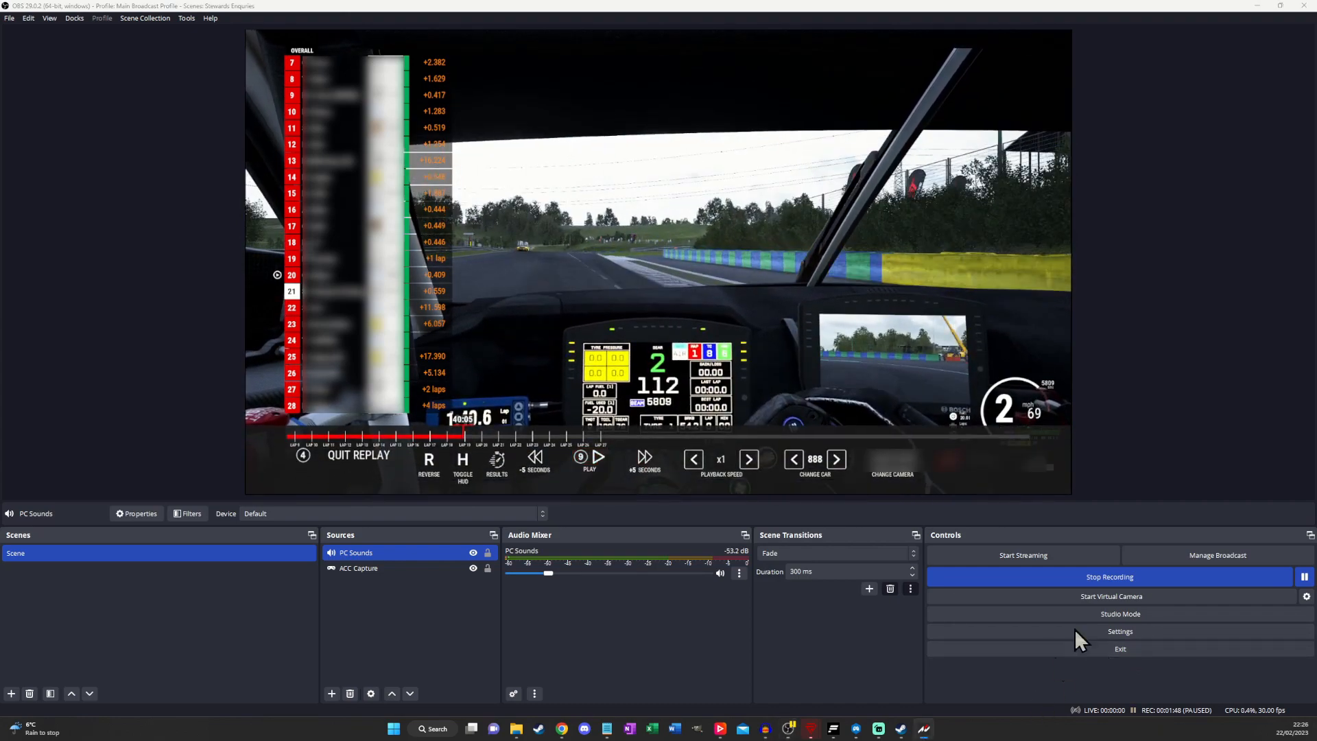
click(1094, 577)
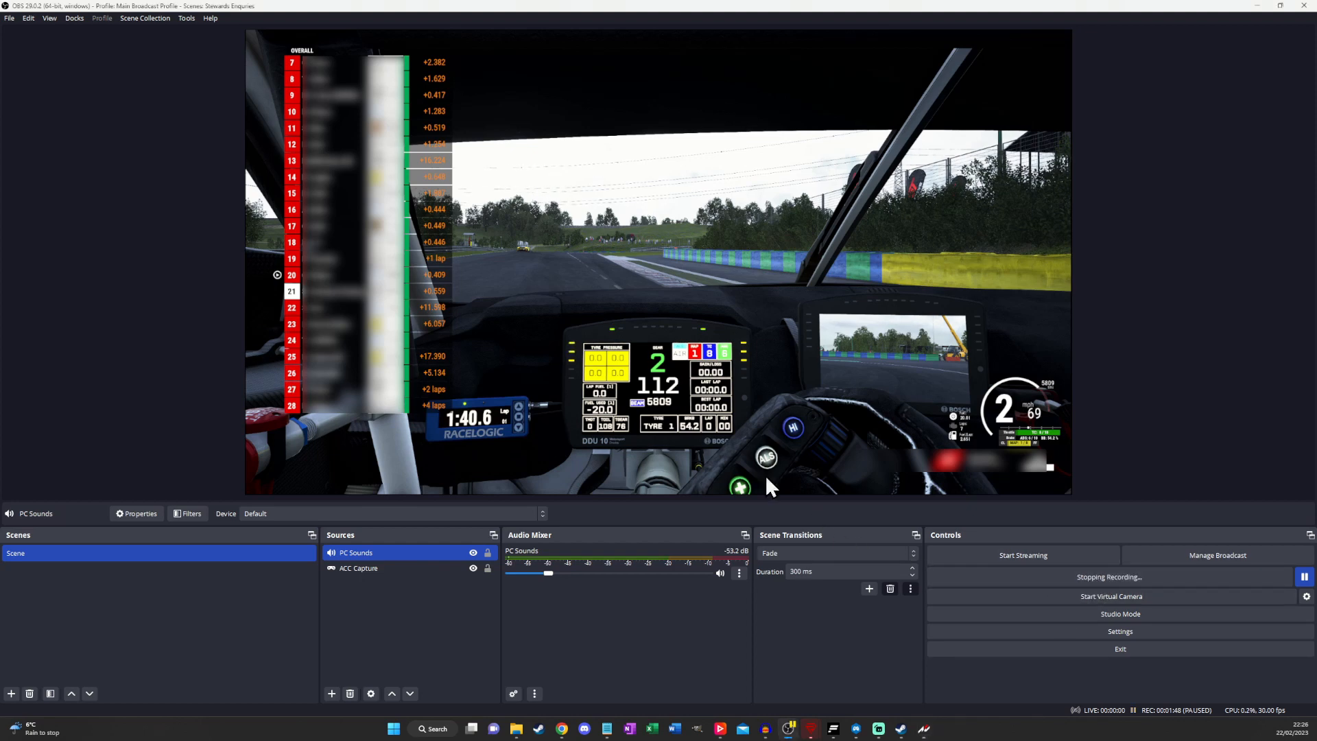